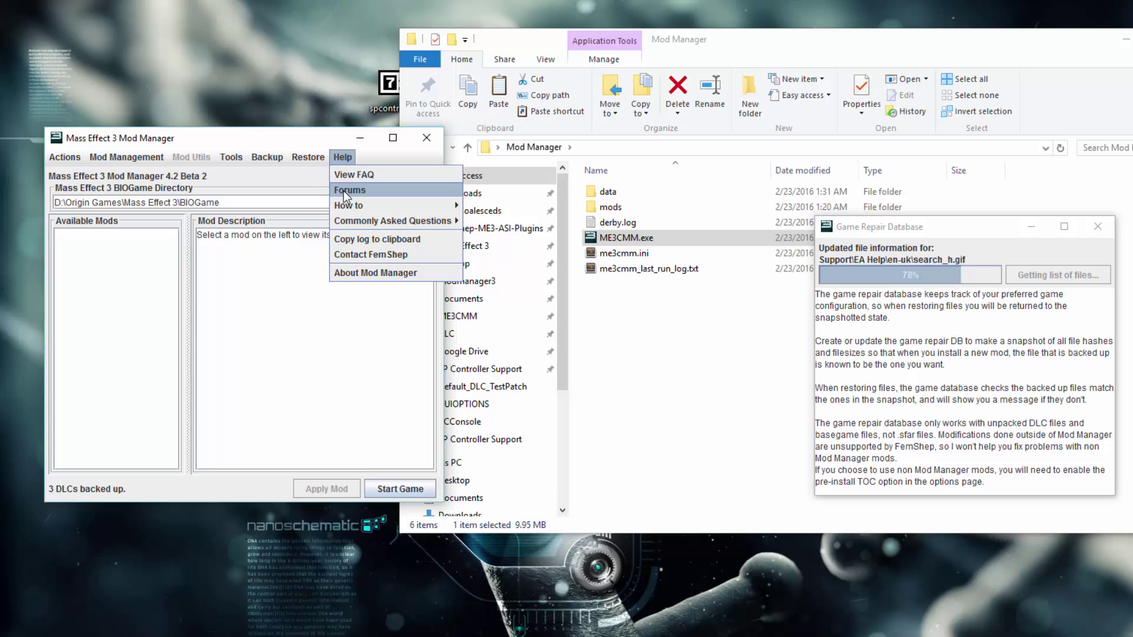
Close the Game Repair Database window once it reaches 100% and reports updated
{"action": "mouse_move", "coordinate": [370, 224]}
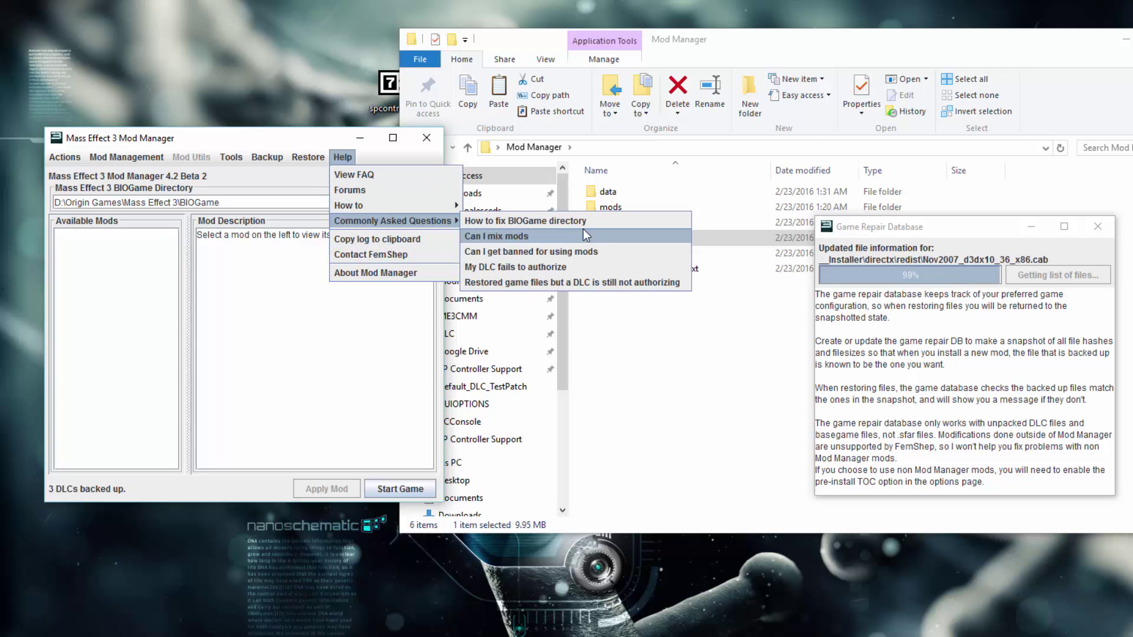
{"action": "mouse_move", "coordinate": [424, 208]}
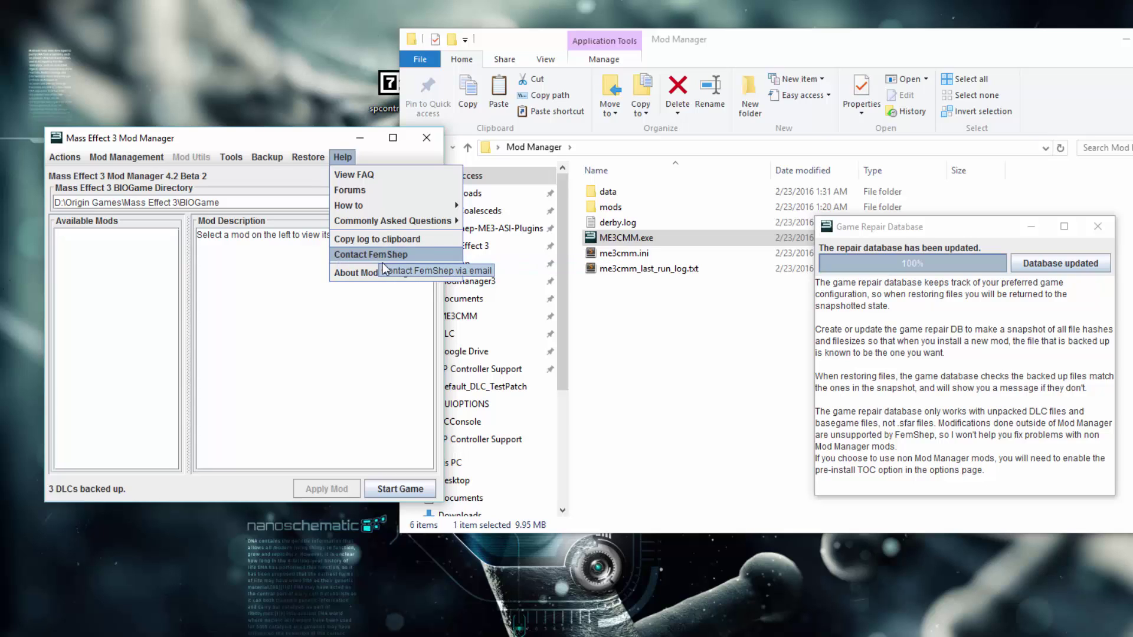
{"action": "left_click", "coordinate": [1097, 227]}
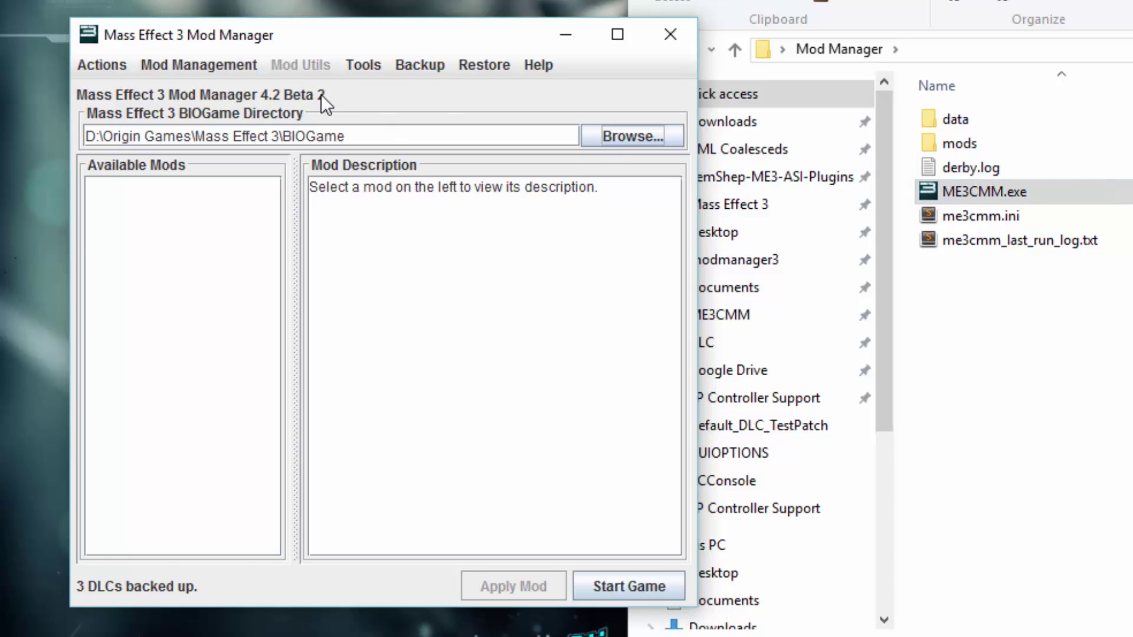
Install the Binkw32 DLC bypass from the Tools menu
{"action": "left_click", "coordinate": [371, 65]}
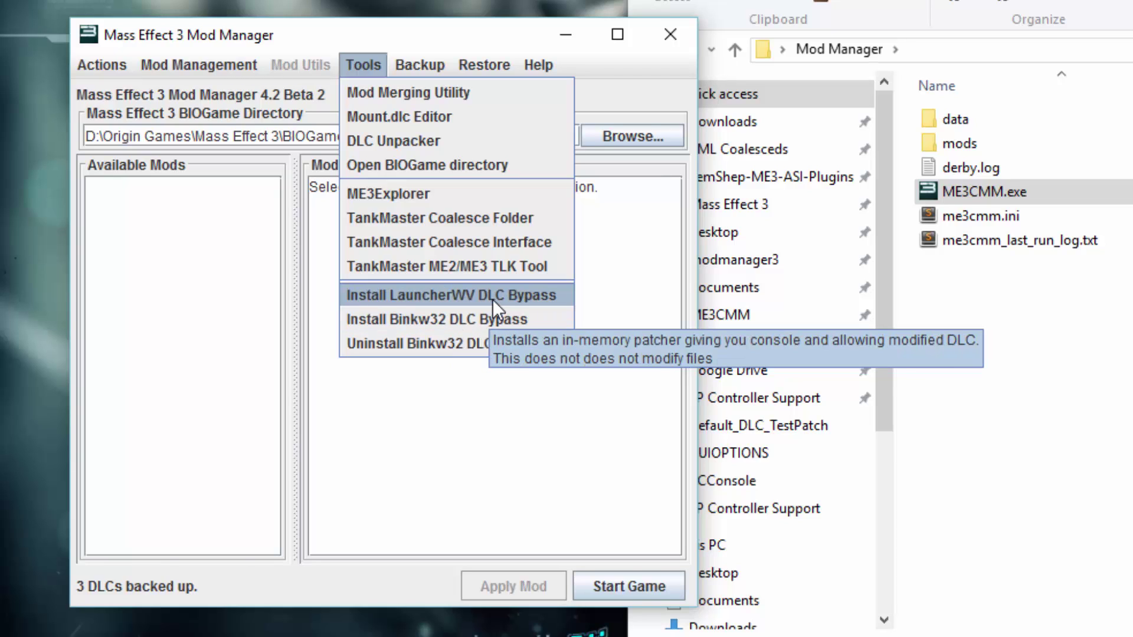
{"action": "left_click", "coordinate": [430, 319]}
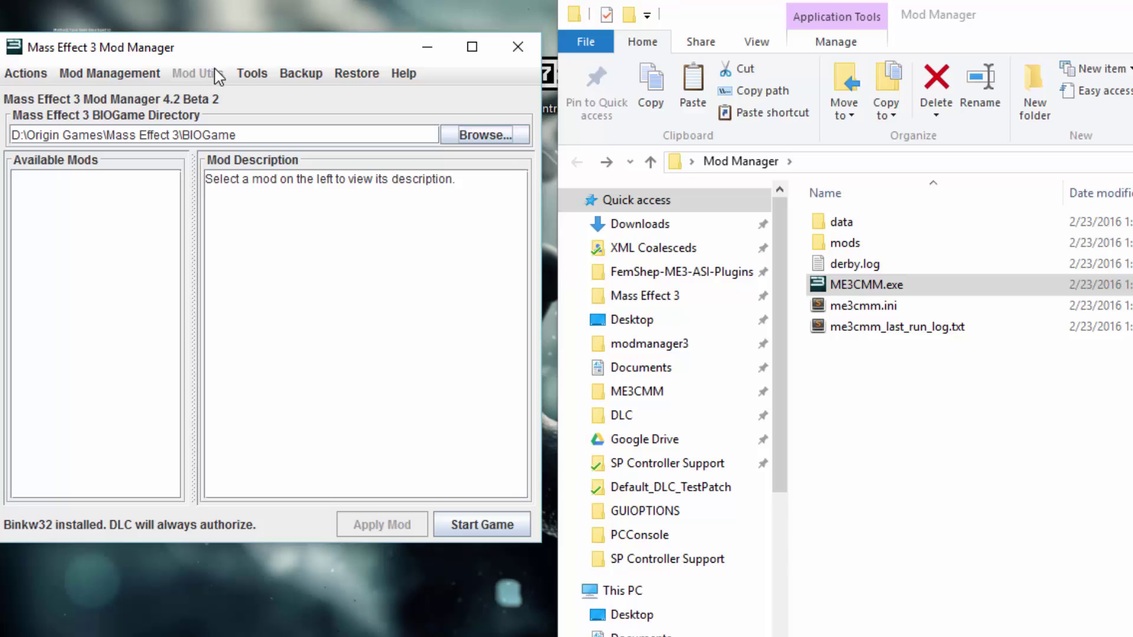
Start importing a mod from a .7z/.rar/.zip archive via Mod Management
{"action": "left_click", "coordinate": [253, 73]}
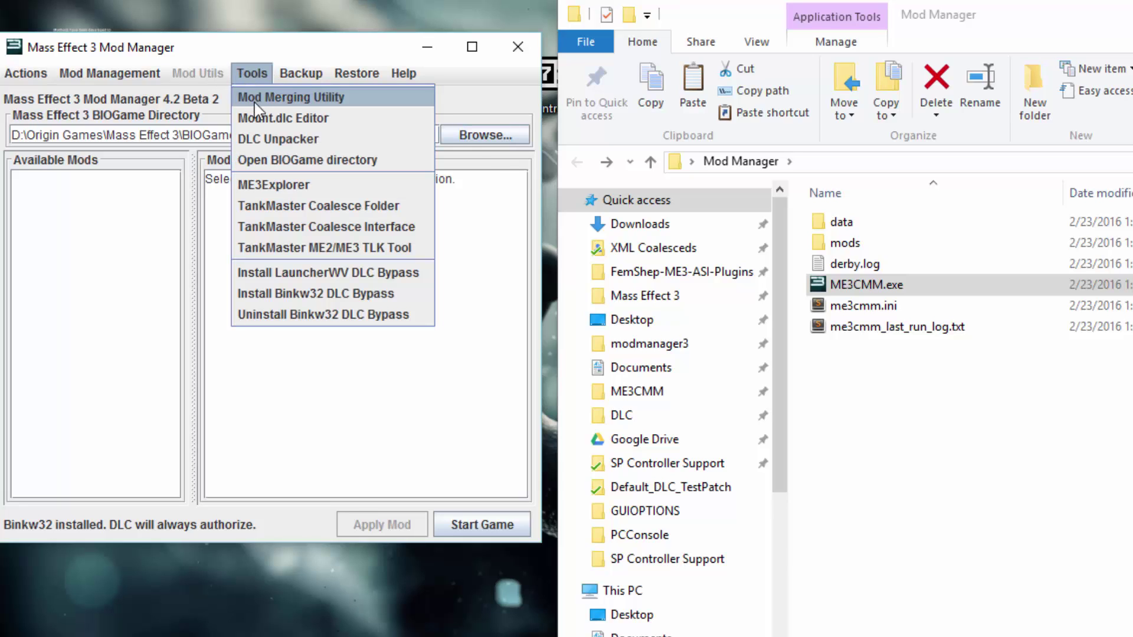
{"action": "left_click", "coordinate": [253, 397]}
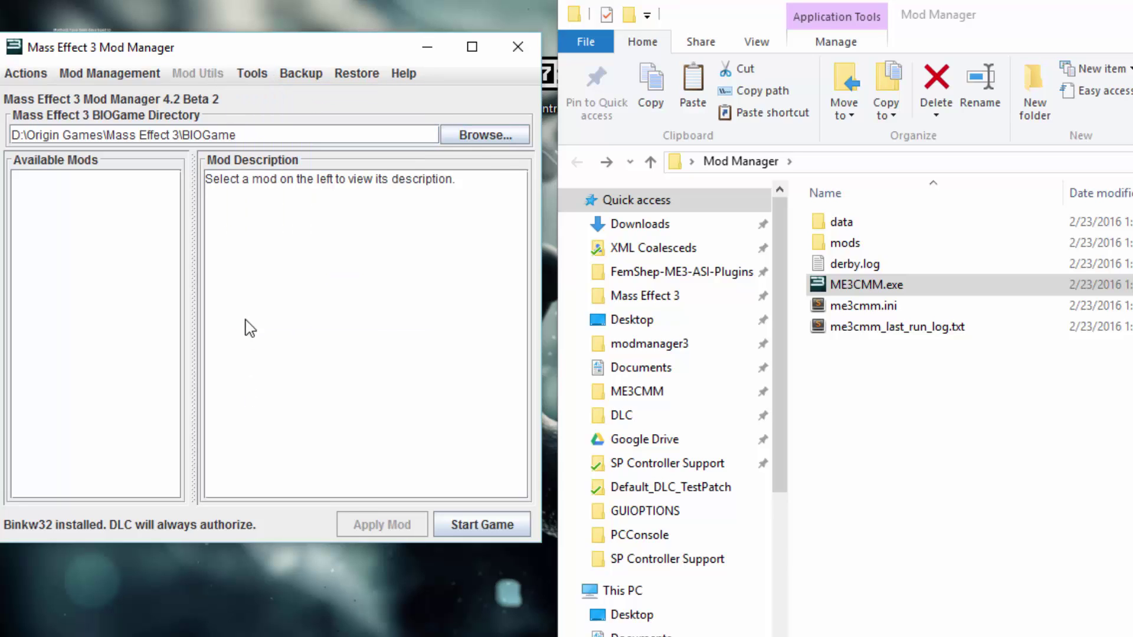
{"action": "left_click", "coordinate": [112, 73]}
{"action": "mouse_move", "coordinate": [116, 102]}
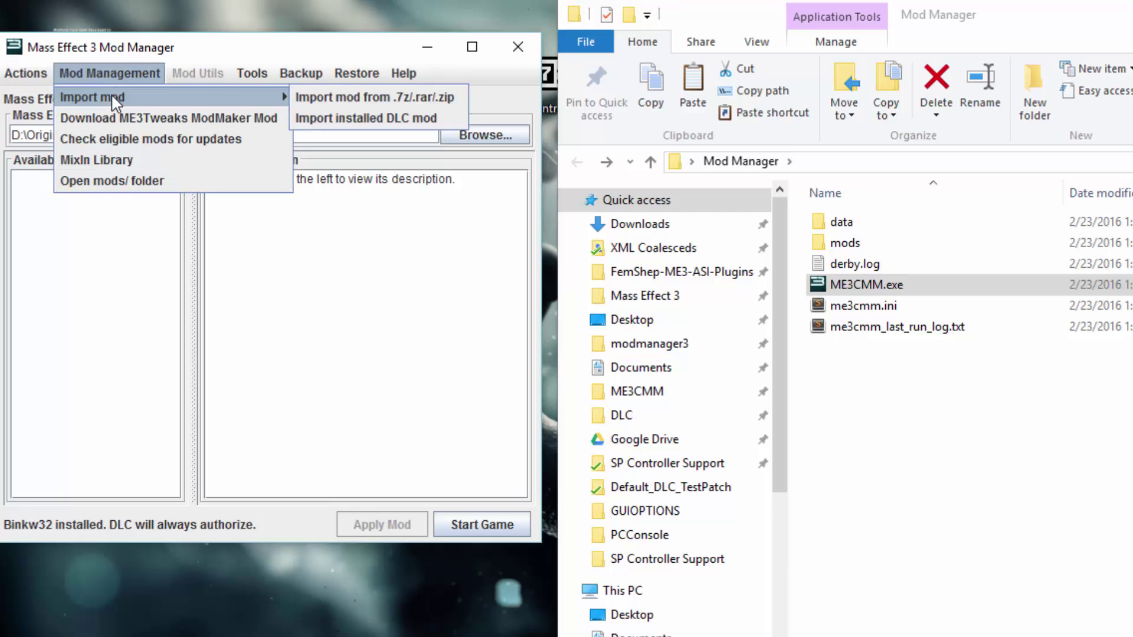
{"action": "left_click", "coordinate": [344, 99]}
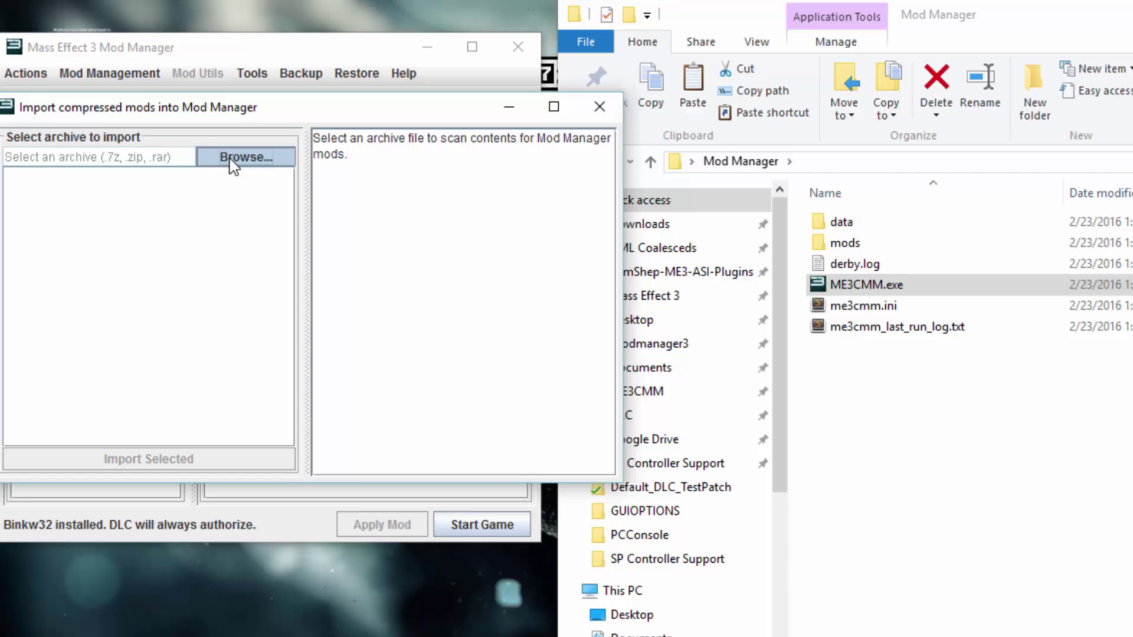
Browse to the Desktop and open spcontrollersupport_1072.7z for import
{"action": "left_click", "coordinate": [234, 162]}
{"action": "left_click", "coordinate": [421, 168]}
{"action": "left_click", "coordinate": [421, 167]}
{"action": "left_click", "coordinate": [421, 166]}
{"action": "left_click", "coordinate": [422, 166]}
{"action": "left_click_drag", "start_coordinate": [294, 340], "coordinate": [516, 342]}
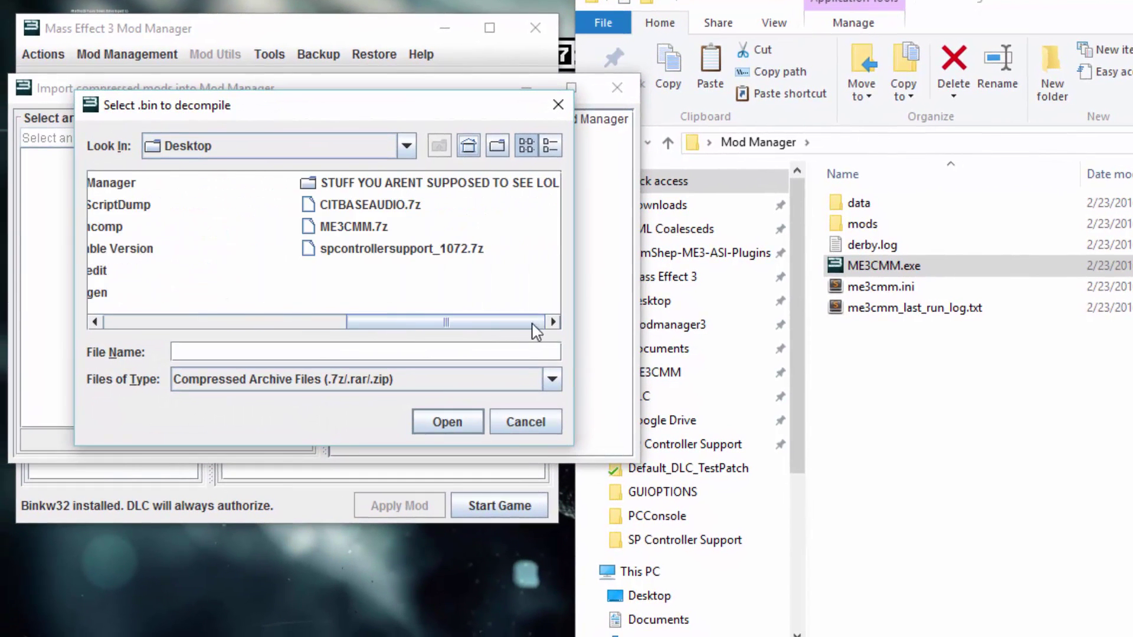
{"action": "left_click", "coordinate": [472, 252]}
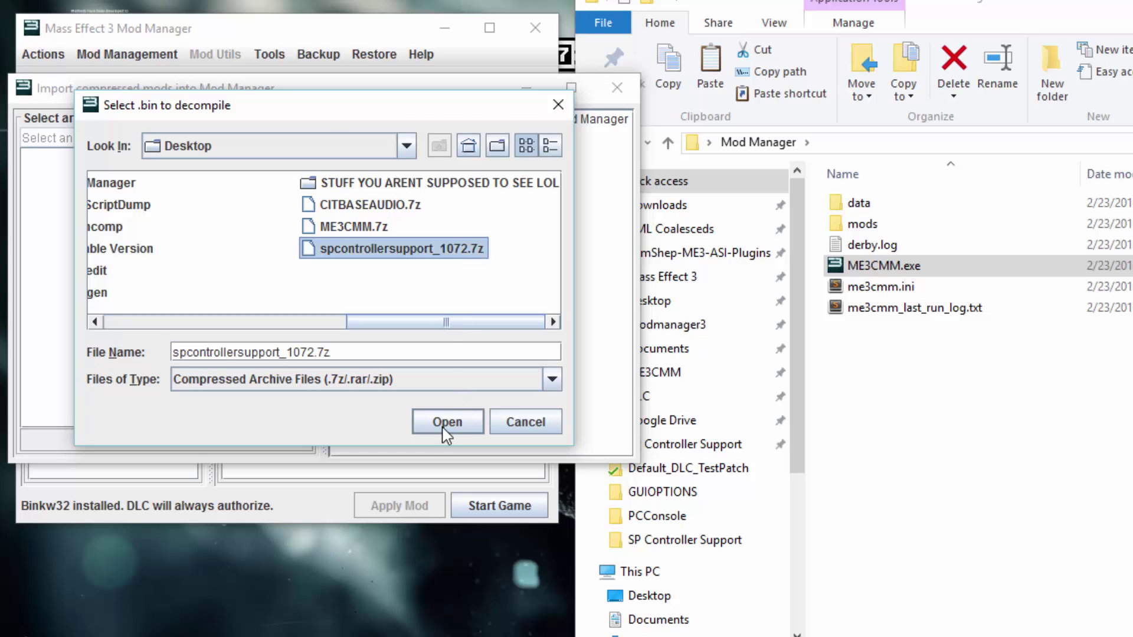
{"action": "left_click", "coordinate": [447, 422]}
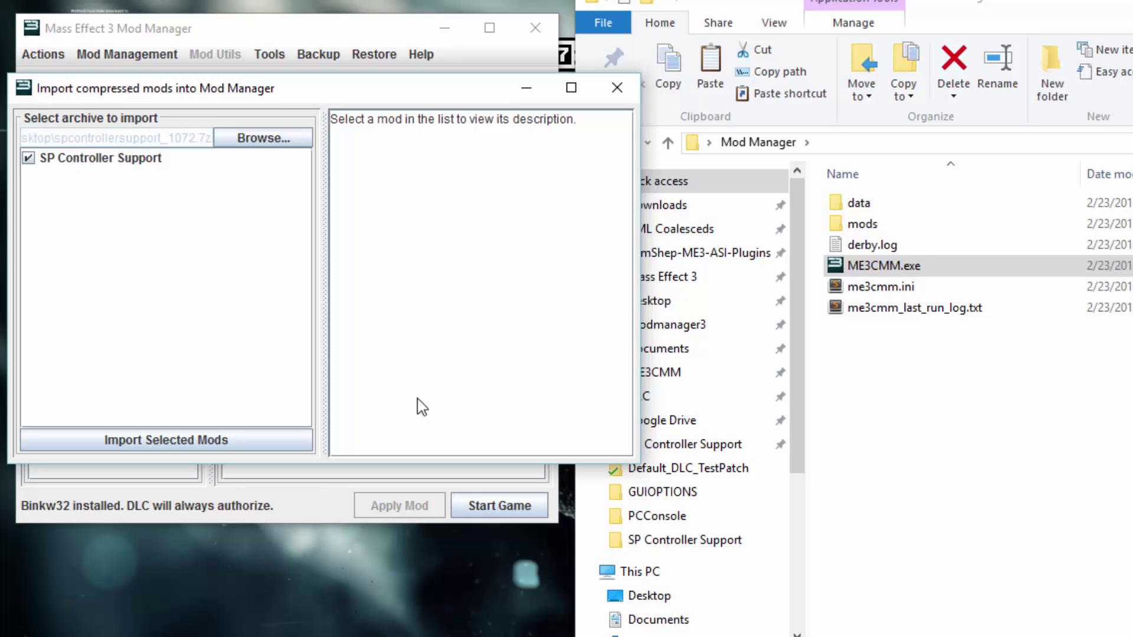
Tick SP Controller Support, import it, and acknowledge the Import Successful message
{"action": "left_click", "coordinate": [140, 166]}
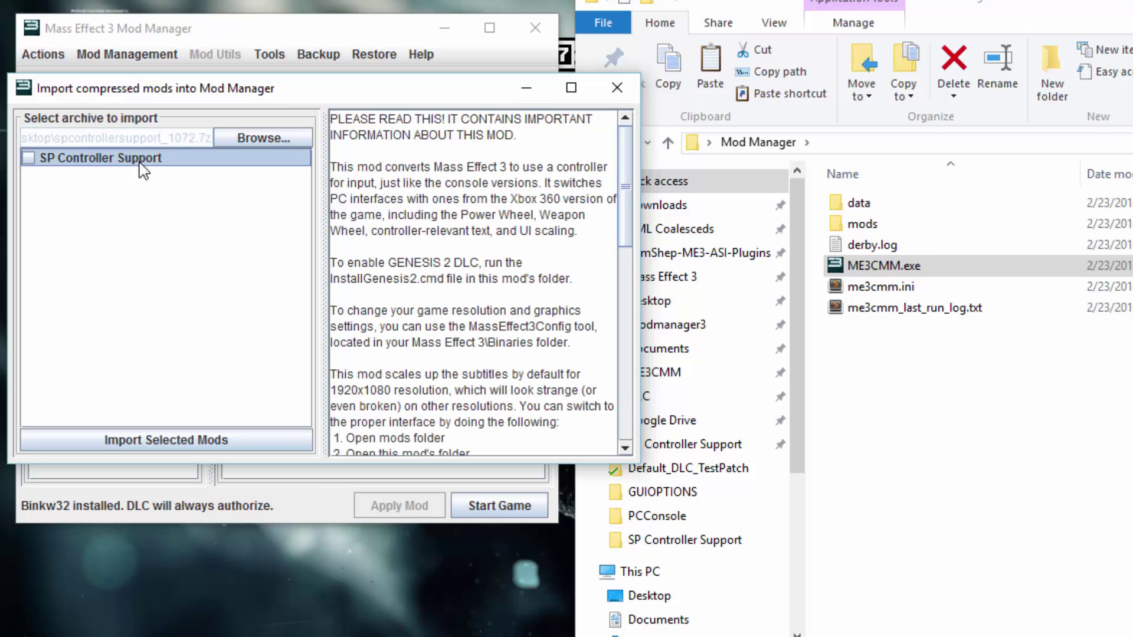
{"action": "mouse_move", "coordinate": [624, 149]}
{"action": "left_mouse_down"}
{"action": "mouse_move", "coordinate": [625, 338]}
{"action": "mouse_move", "coordinate": [629, 150]}
{"action": "left_mouse_up"}
{"action": "left_click", "coordinate": [101, 157]}
{"action": "left_click", "coordinate": [113, 158]}
{"action": "left_click", "coordinate": [130, 443]}
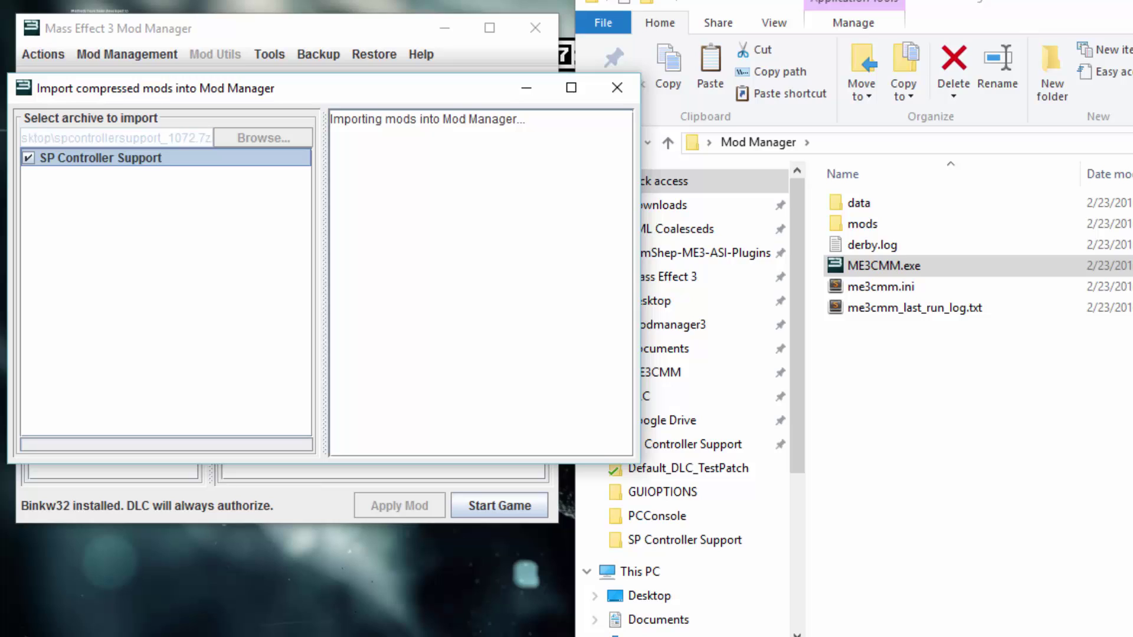
{"action": "double_click", "coordinate": [862, 224]}
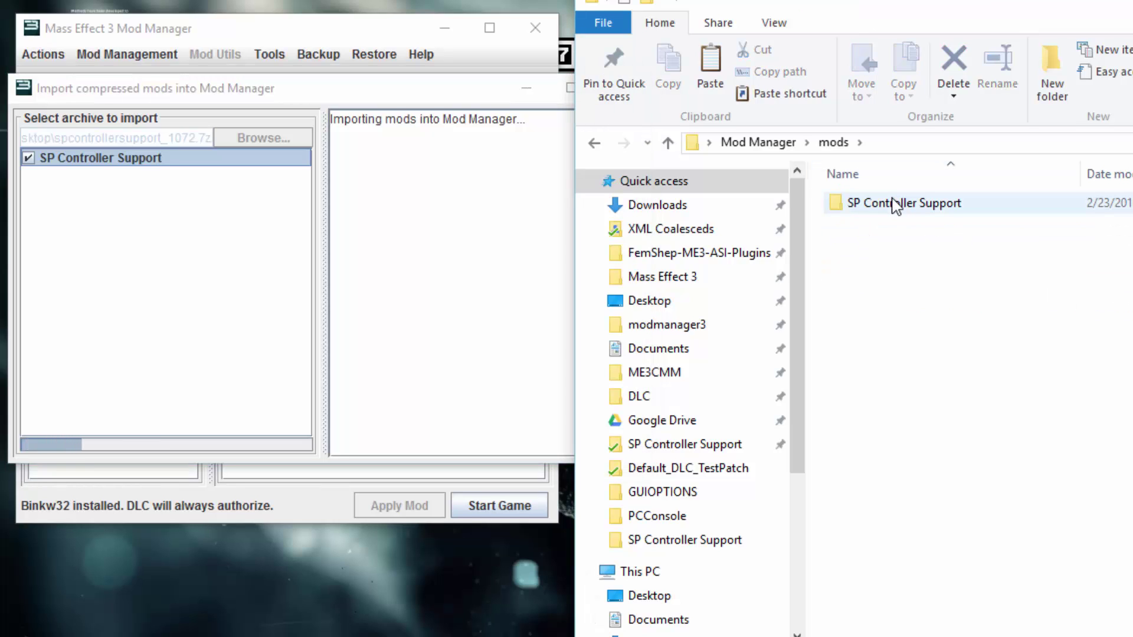
{"action": "double_click", "coordinate": [896, 205]}
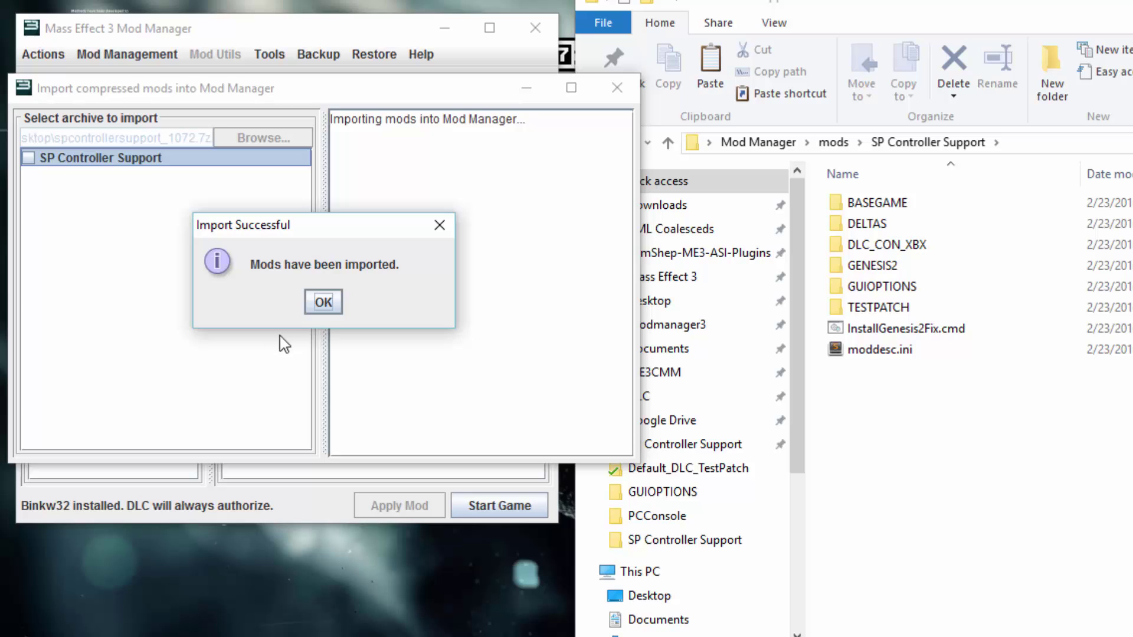
{"action": "left_click", "coordinate": [322, 301]}
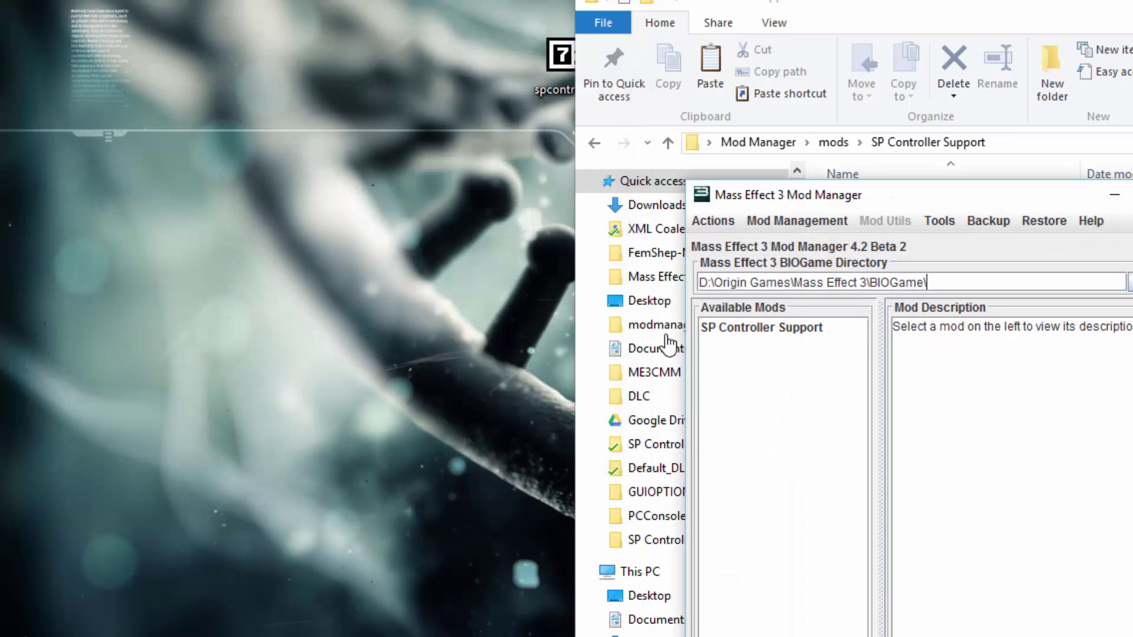
Accept the SP Controller Support update from 1.072 to 1.074 and reload the mods
{"action": "left_click", "coordinate": [845, 333]}
{"action": "left_click_drag", "start_coordinate": [926, 198], "coordinate": [264, 175]}
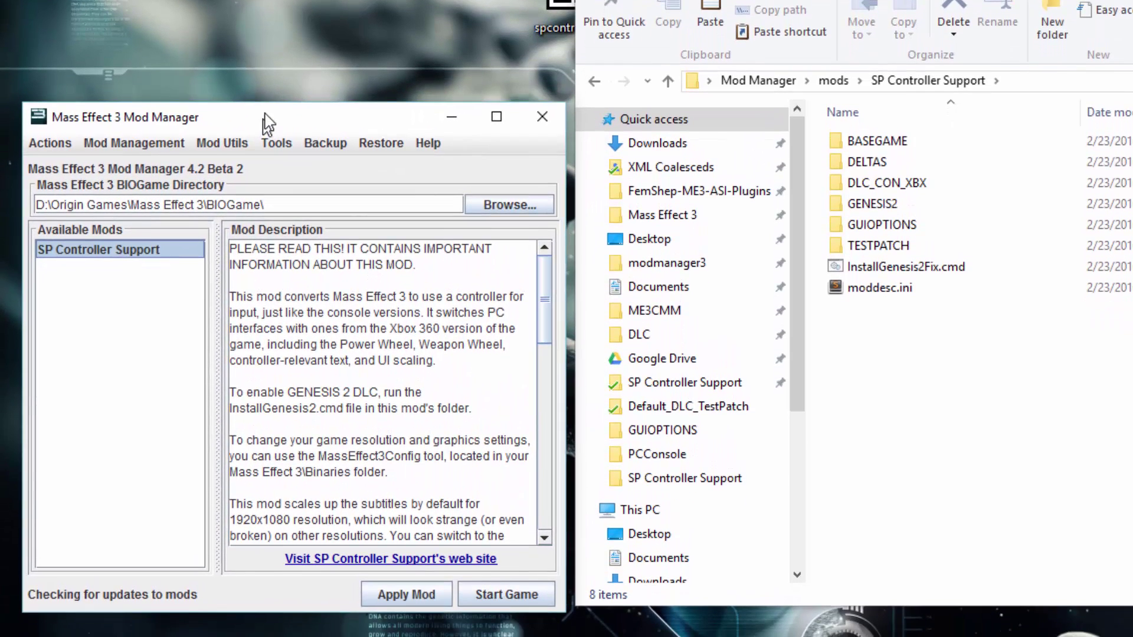
{"action": "left_click_drag", "start_coordinate": [264, 114], "coordinate": [266, 112]}
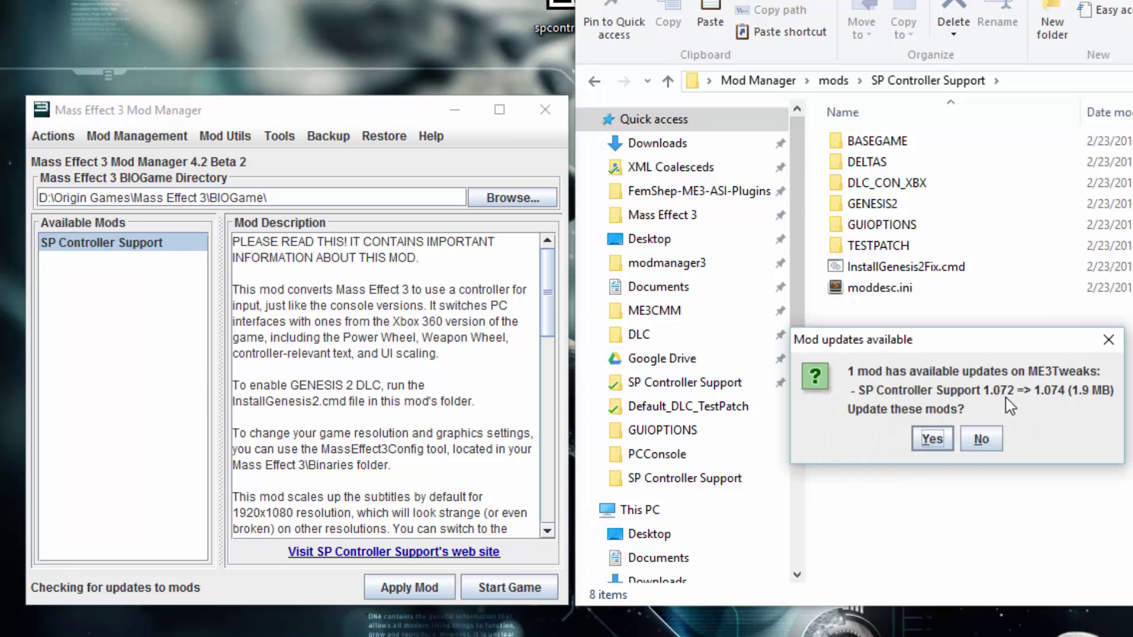
{"action": "left_click", "coordinate": [935, 441]}
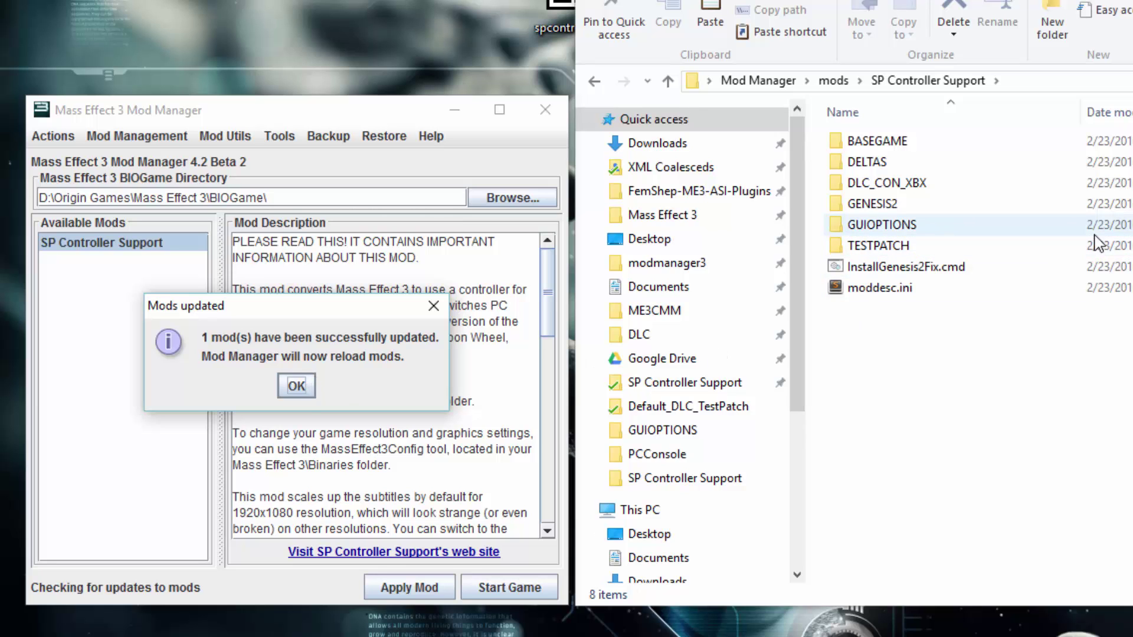
{"action": "left_click", "coordinate": [297, 386]}
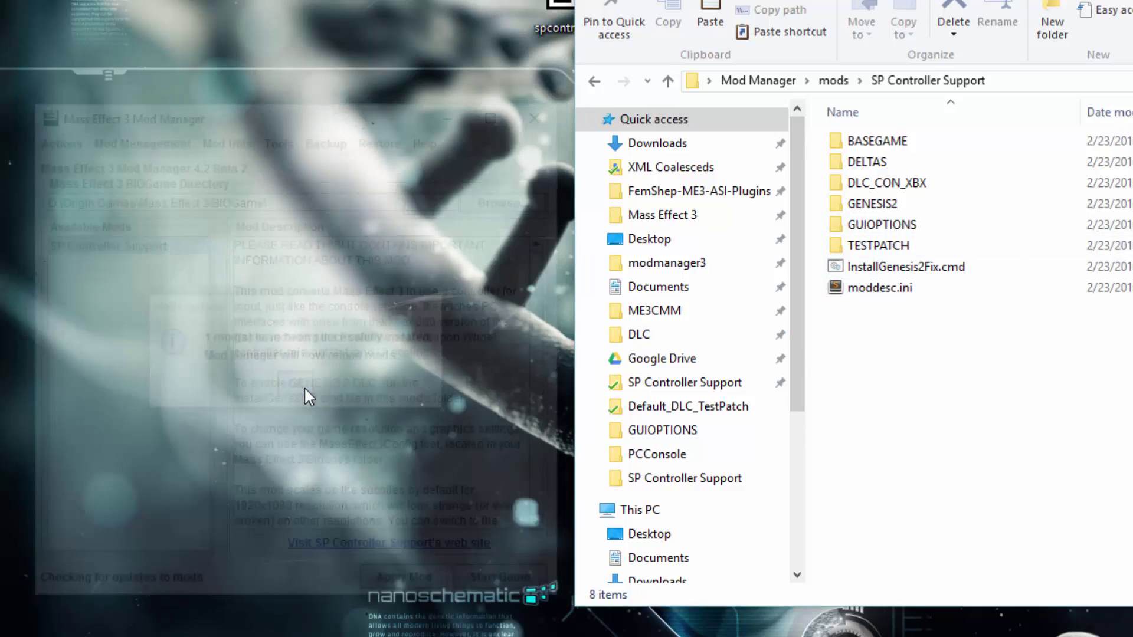
Check the SP Controller Support description shows Mod Version 1.074
{"action": "left_click", "coordinate": [807, 273]}
{"action": "scroll", "coordinate": [990, 472], "scroll_direction": "down", "scroll_amount": 10}
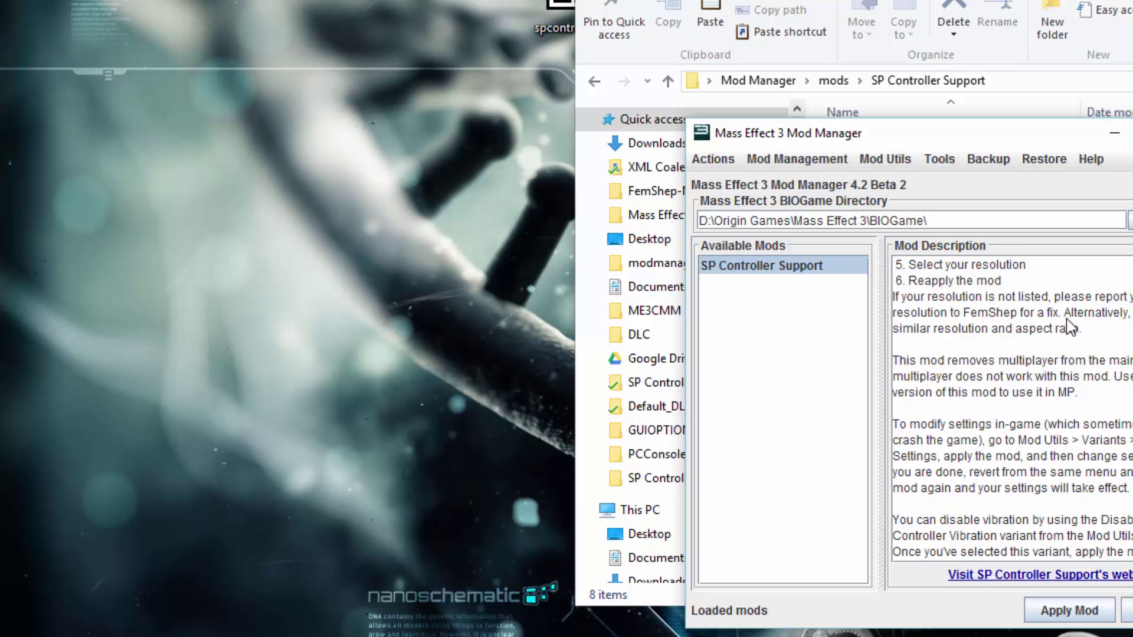
{"action": "left_click_drag", "start_coordinate": [1001, 490], "coordinate": [965, 493]}
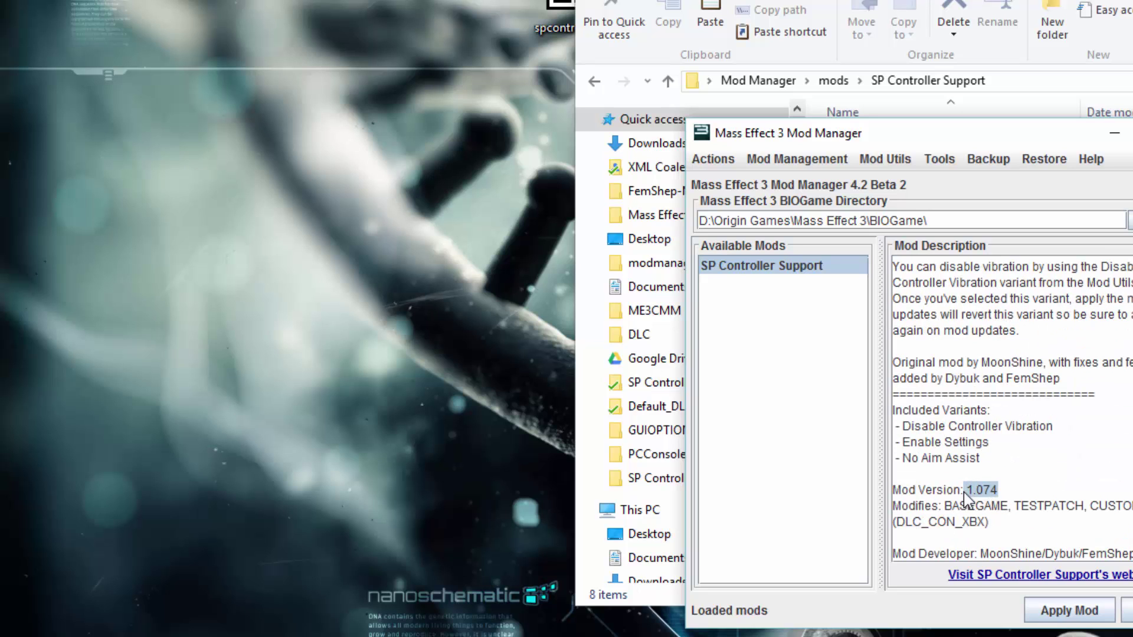
{"action": "left_click_drag", "start_coordinate": [860, 132], "coordinate": [169, 118]}
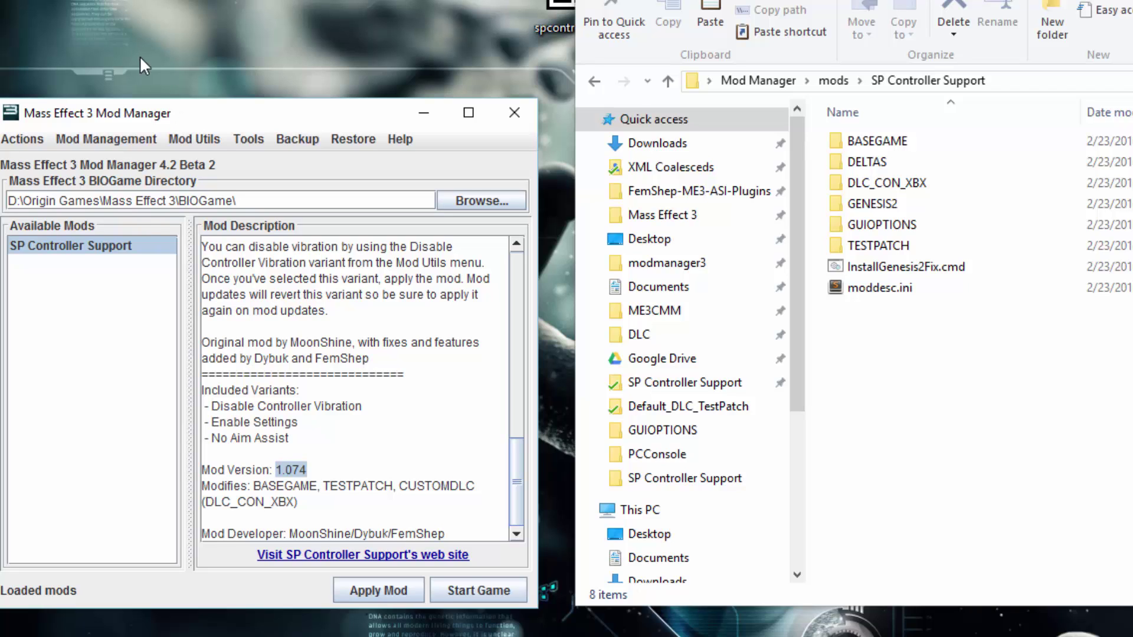
{"action": "left_click_drag", "start_coordinate": [342, 121], "coordinate": [371, 2]}
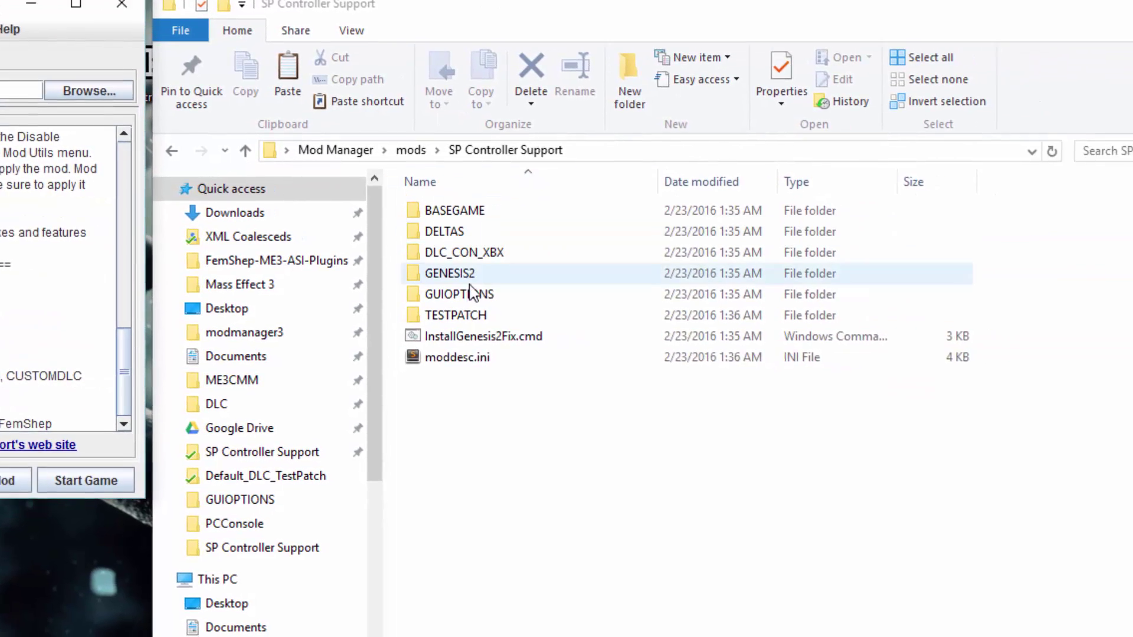
Open the mod's GUIOPTIONS folder and run SetTextScaling.cmd
{"action": "left_click", "coordinate": [891, 322]}
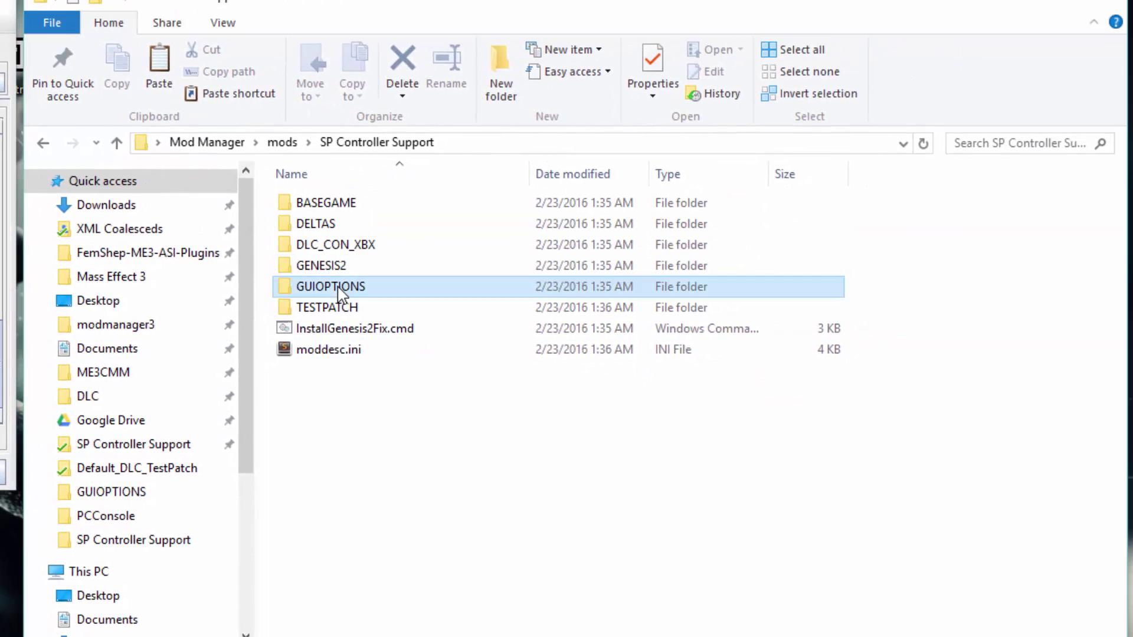
{"action": "double_click", "coordinate": [341, 289]}
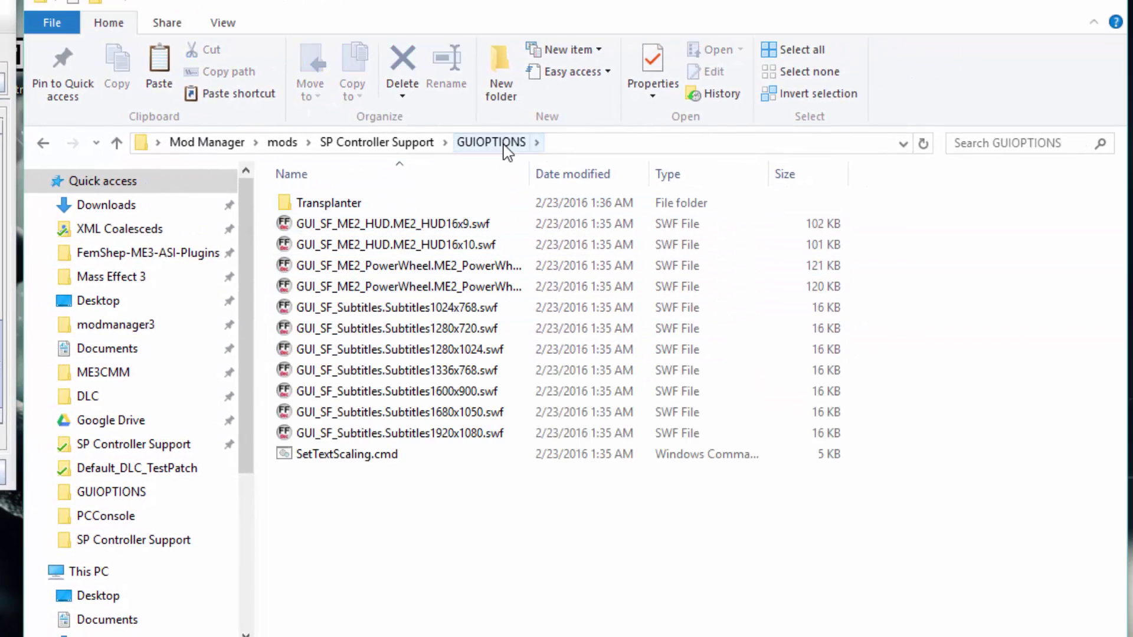
{"action": "left_click", "coordinate": [340, 456]}
{"action": "double_click", "coordinate": [341, 457]}
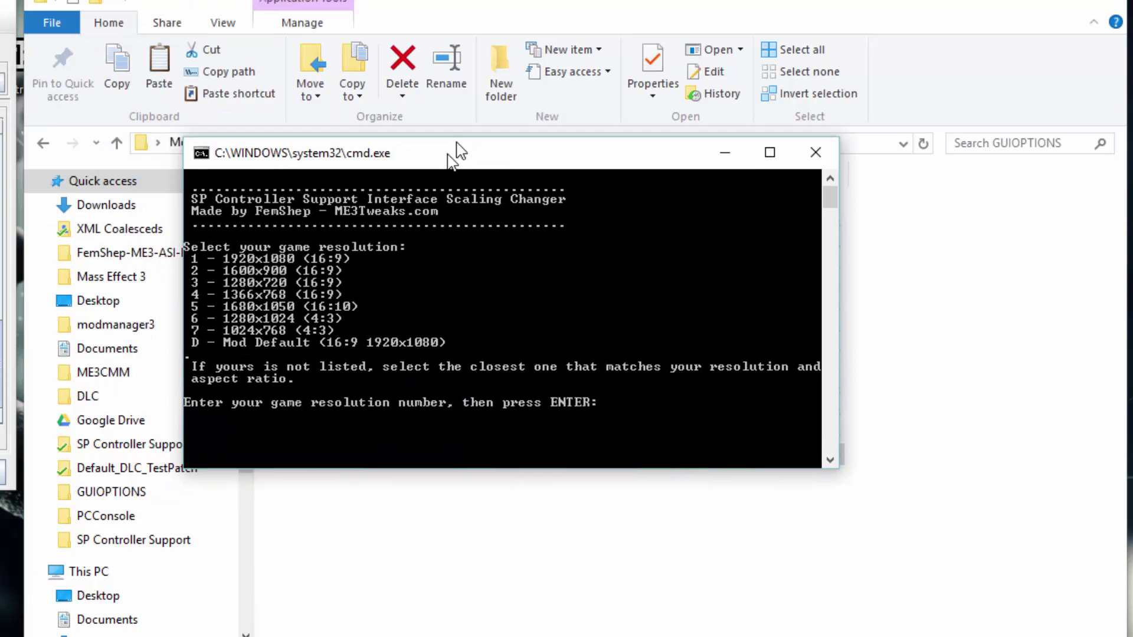
Choose resolution option 4 (1366x768) in SetTextScaling.cmd and close the finished console
{"action": "left_click_drag", "start_coordinate": [458, 151], "coordinate": [511, 36]}
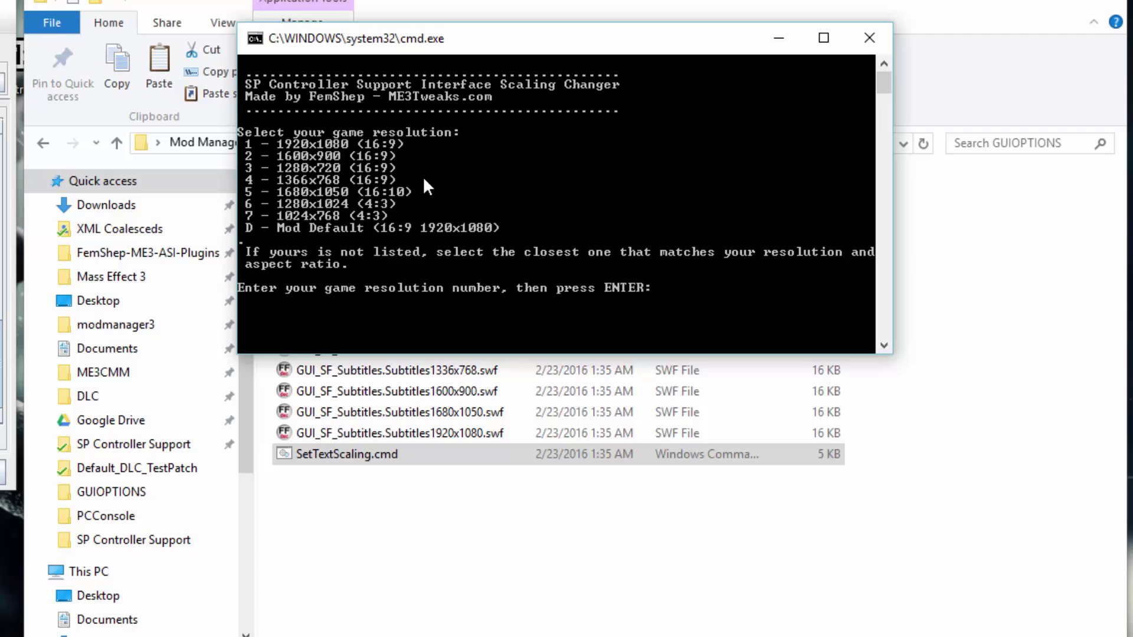
{"action": "type", "text": "4"}
{"action": "key", "text": "Return"}
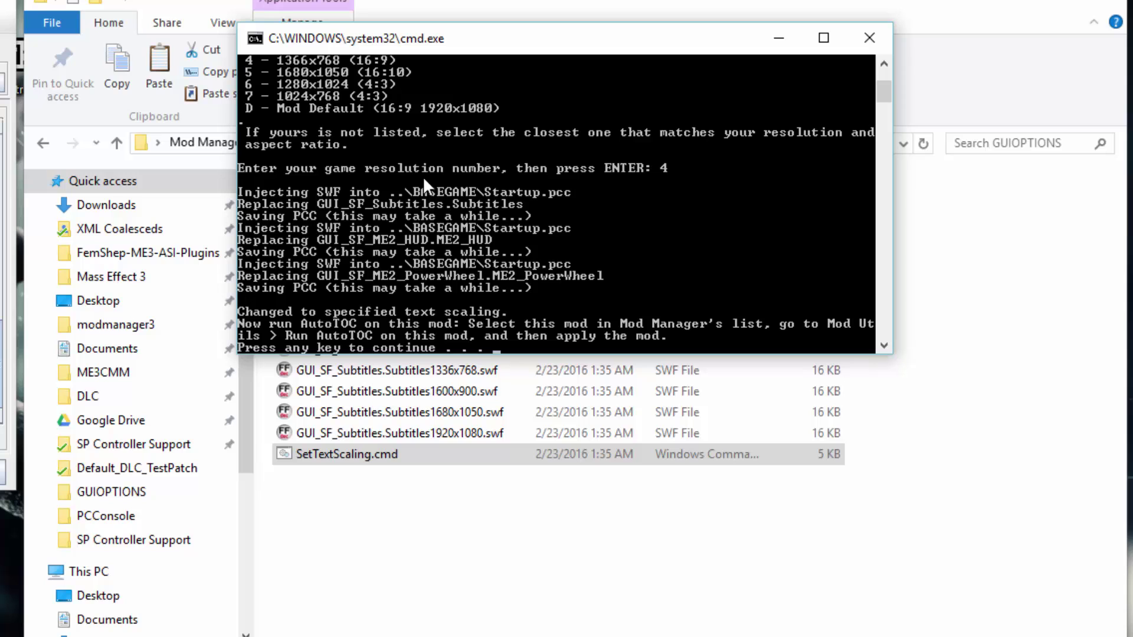
{"action": "key", "text": "Return"}
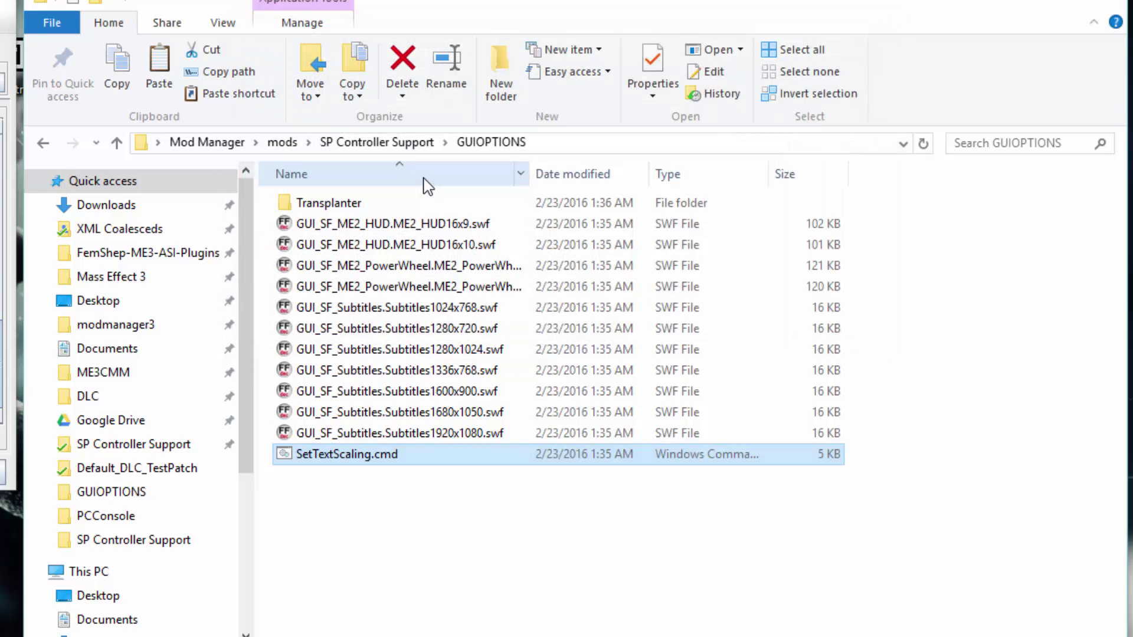
Run InstallGenesis2Fix.cmd from SP Controller Support, answer Y, and close the finished console
{"action": "left_click", "coordinate": [323, 142]}
{"action": "left_click", "coordinate": [341, 330]}
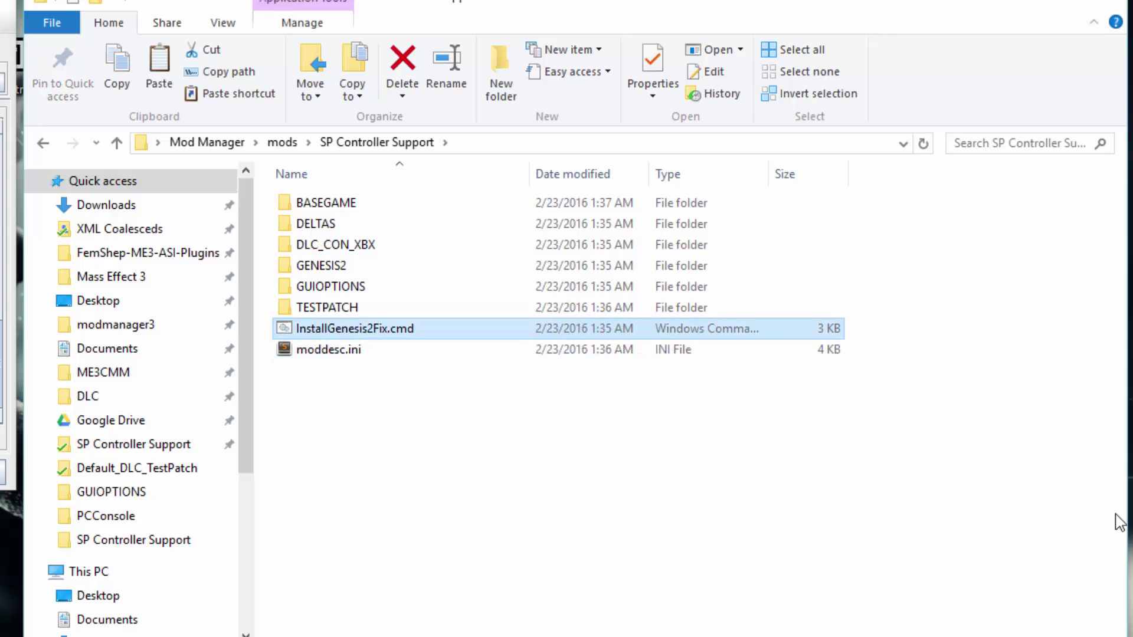
{"action": "key", "text": "Return"}
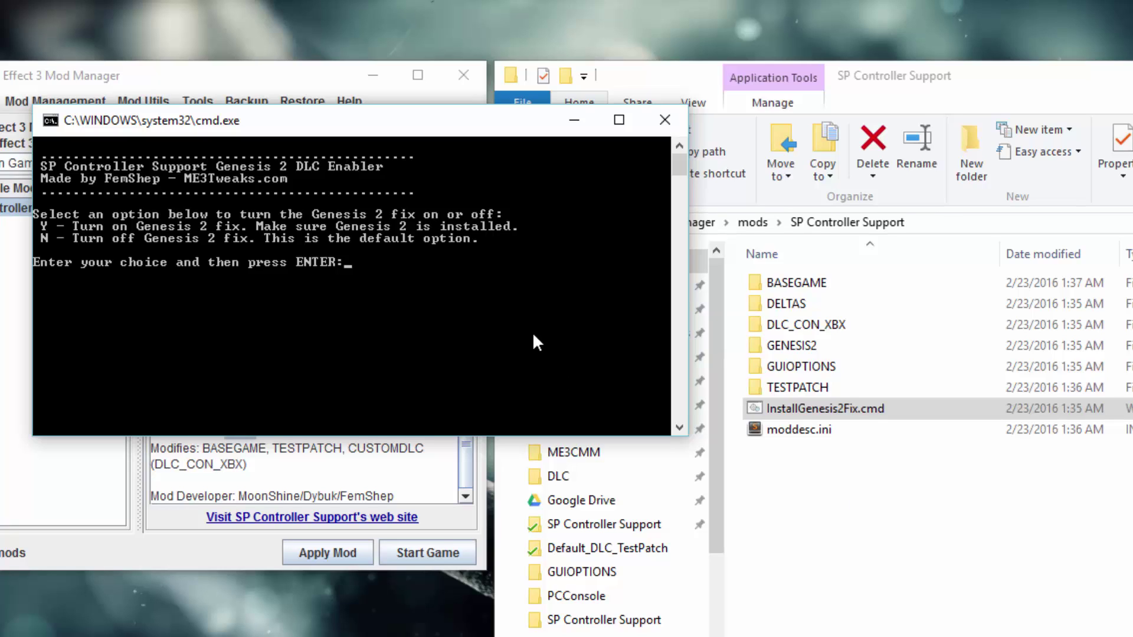
{"action": "type", "text": "Y"}
{"action": "key", "text": "Return"}
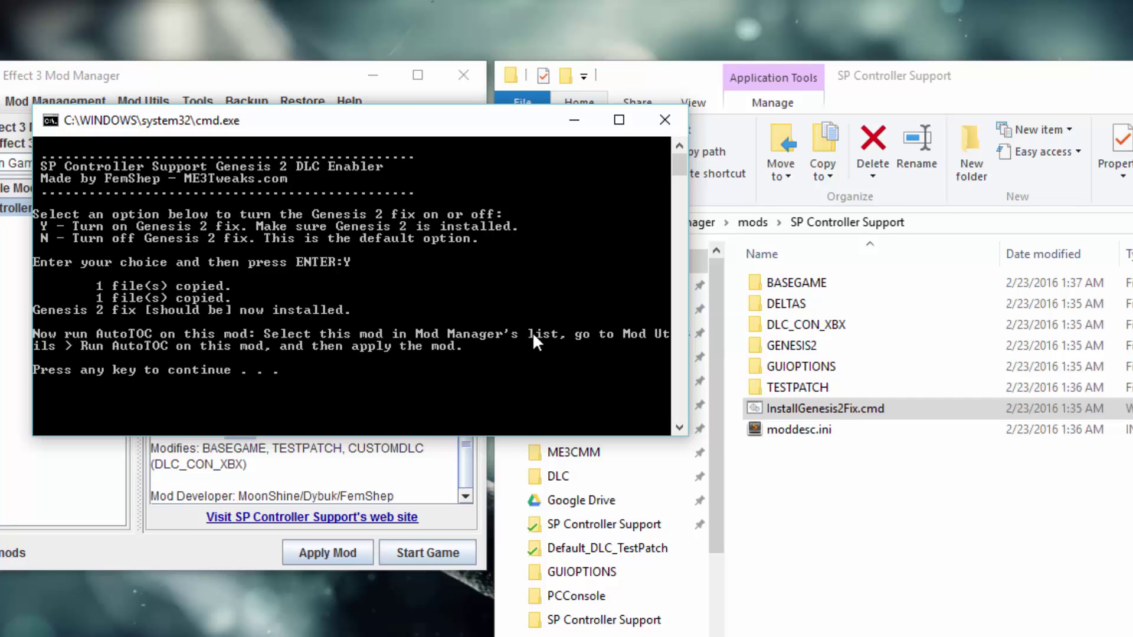
{"action": "key", "text": "Return"}
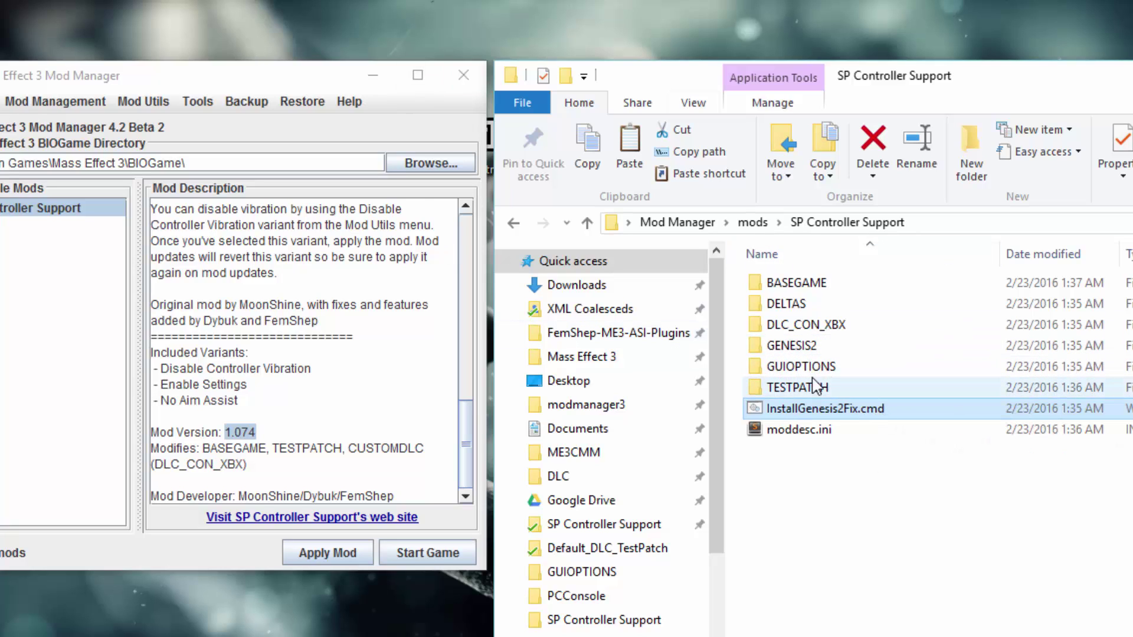
Run AutoTOC on SP Controller Support from the Mod Utils menu
{"action": "mouse_move", "coordinate": [469, 413]}
{"action": "left_mouse_down"}
{"action": "mouse_move", "coordinate": [471, 236]}
{"action": "mouse_move", "coordinate": [455, 415]}
{"action": "left_mouse_up"}
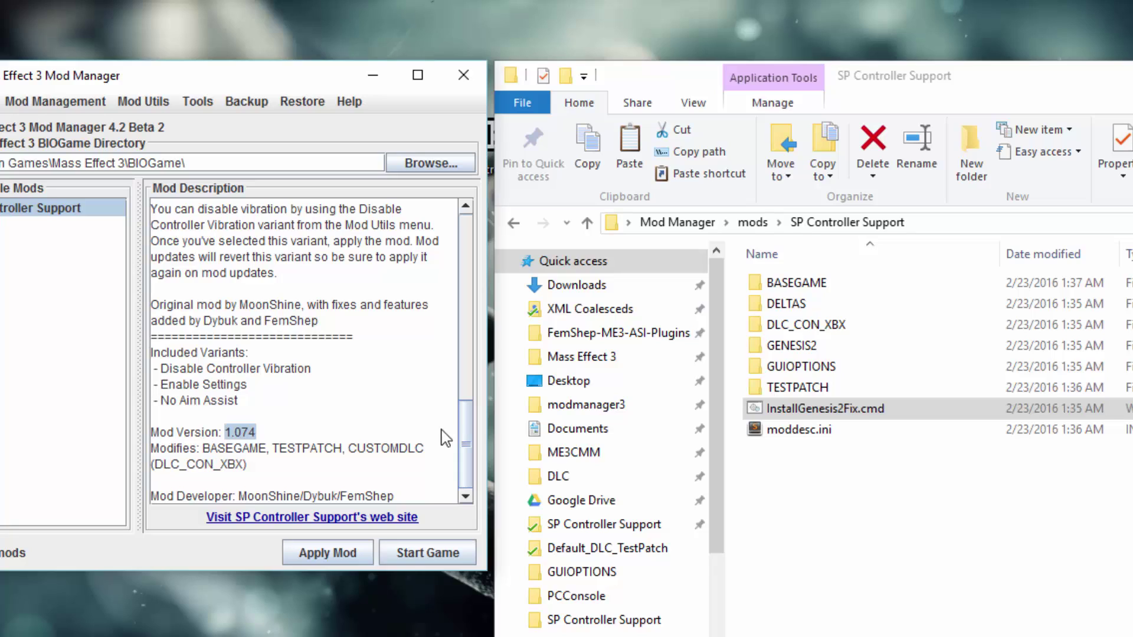
{"action": "left_click", "coordinate": [372, 453]}
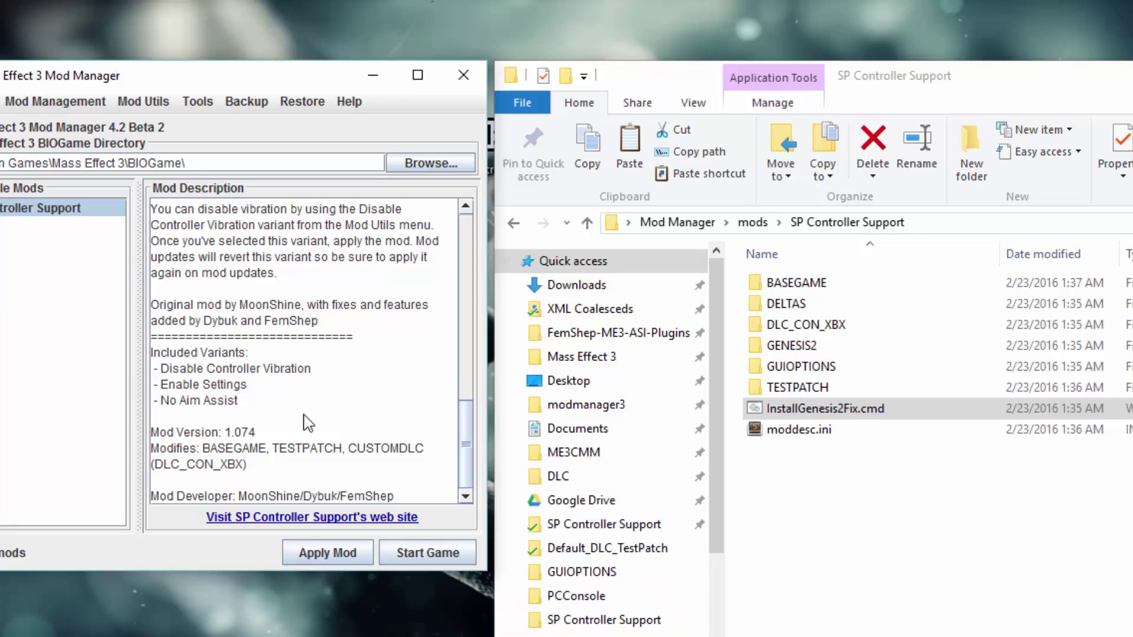
{"action": "left_click", "coordinate": [141, 104]}
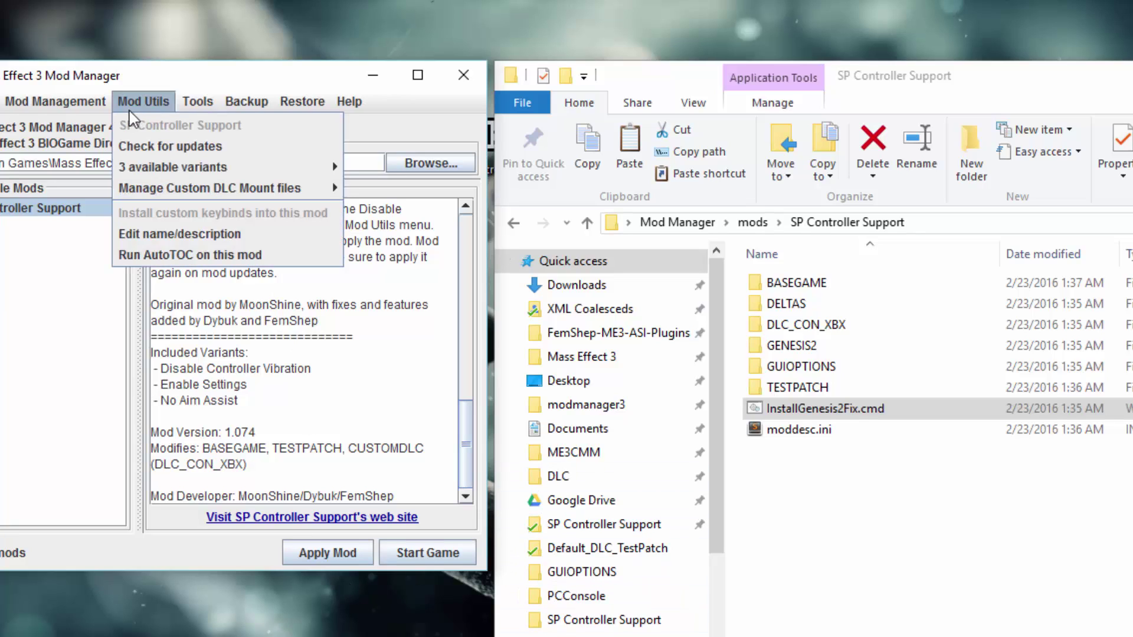
{"action": "left_click", "coordinate": [133, 259]}
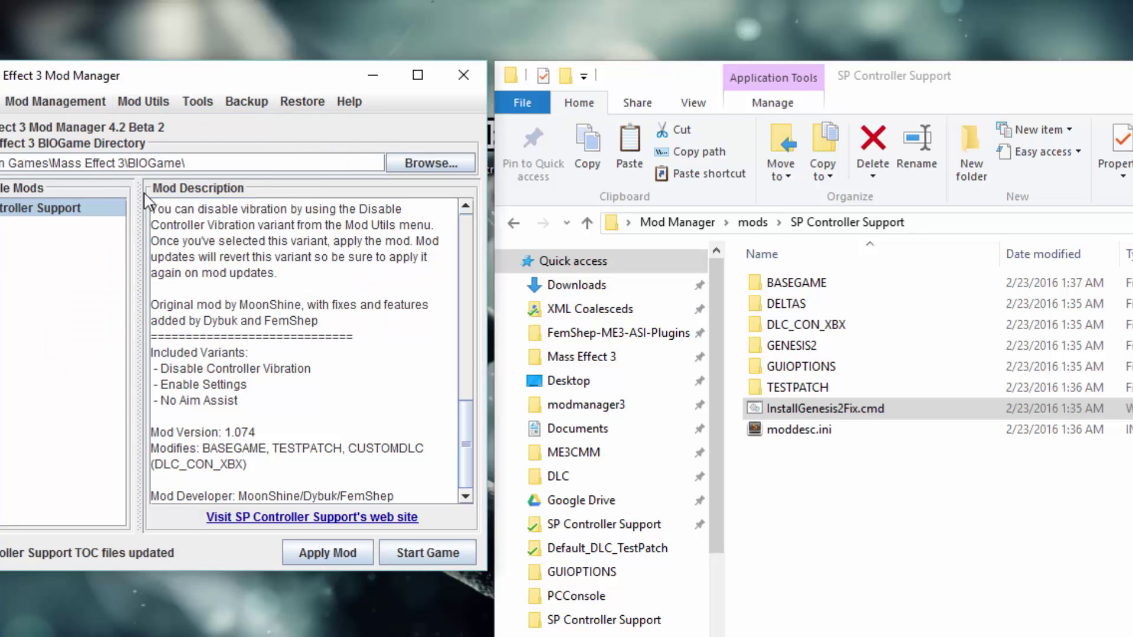
{"action": "left_click", "coordinate": [126, 110]}
{"action": "left_click", "coordinate": [33, 314]}
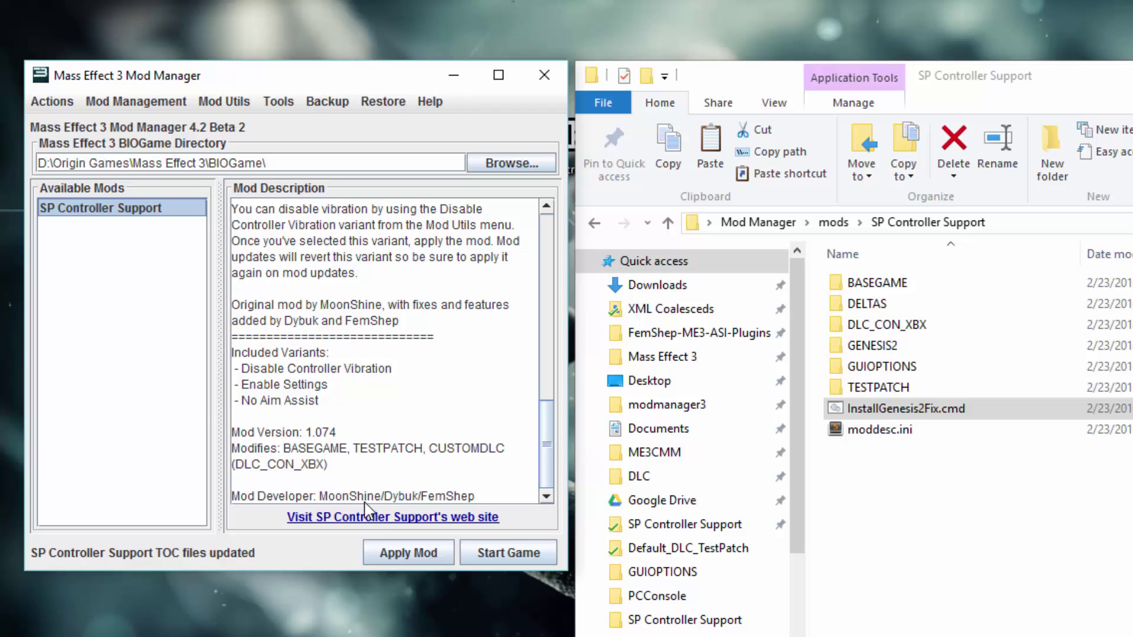
Apply SP Controller Support, then custom-restore TESTPATCH and the 5 basegame files
{"action": "left_click", "coordinate": [380, 545]}
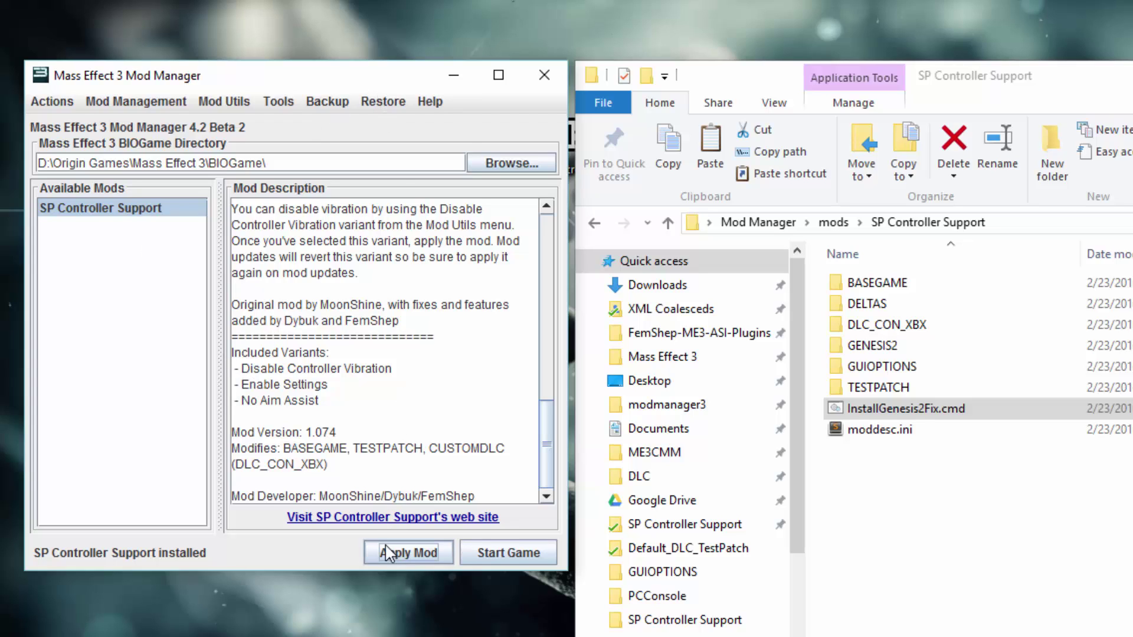
{"action": "left_click", "coordinate": [393, 103]}
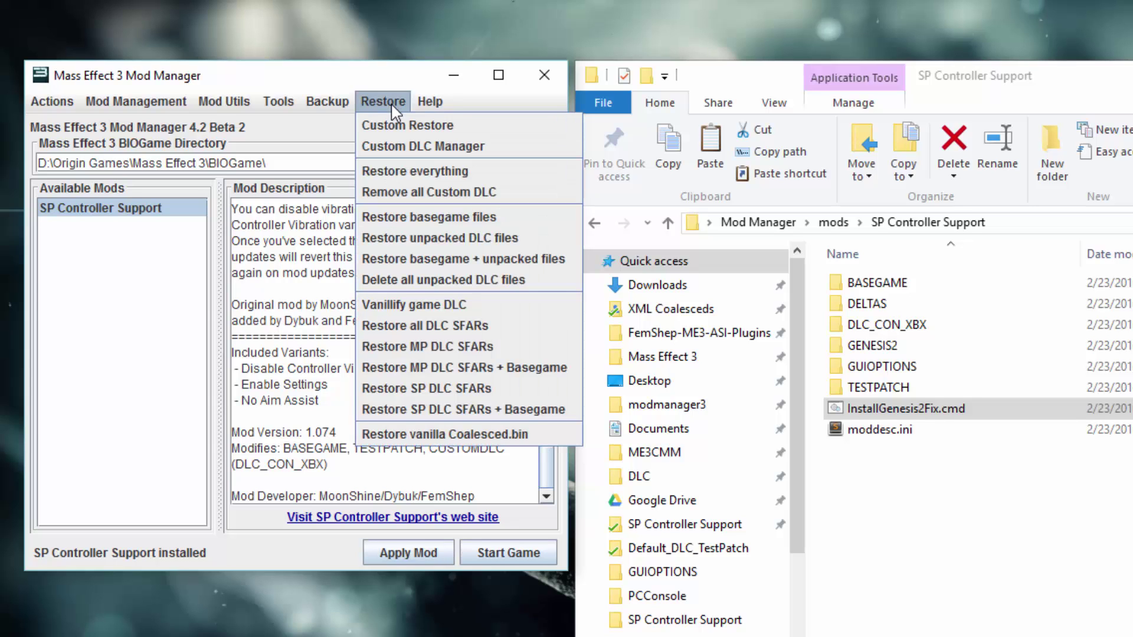
{"action": "left_click", "coordinate": [392, 133]}
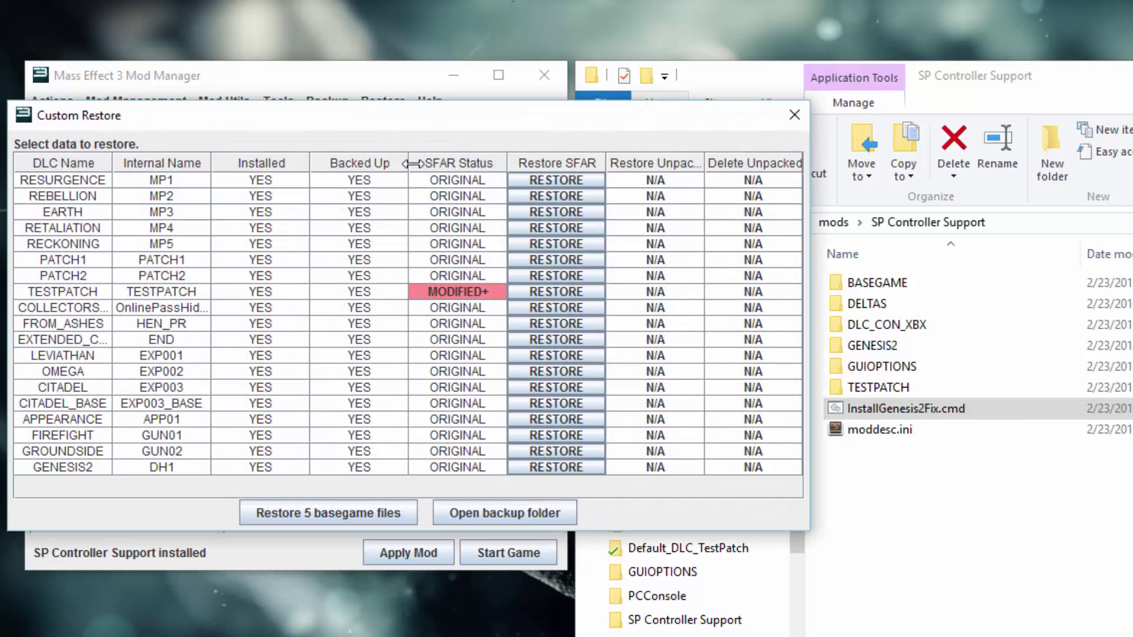
{"action": "left_click", "coordinate": [546, 293]}
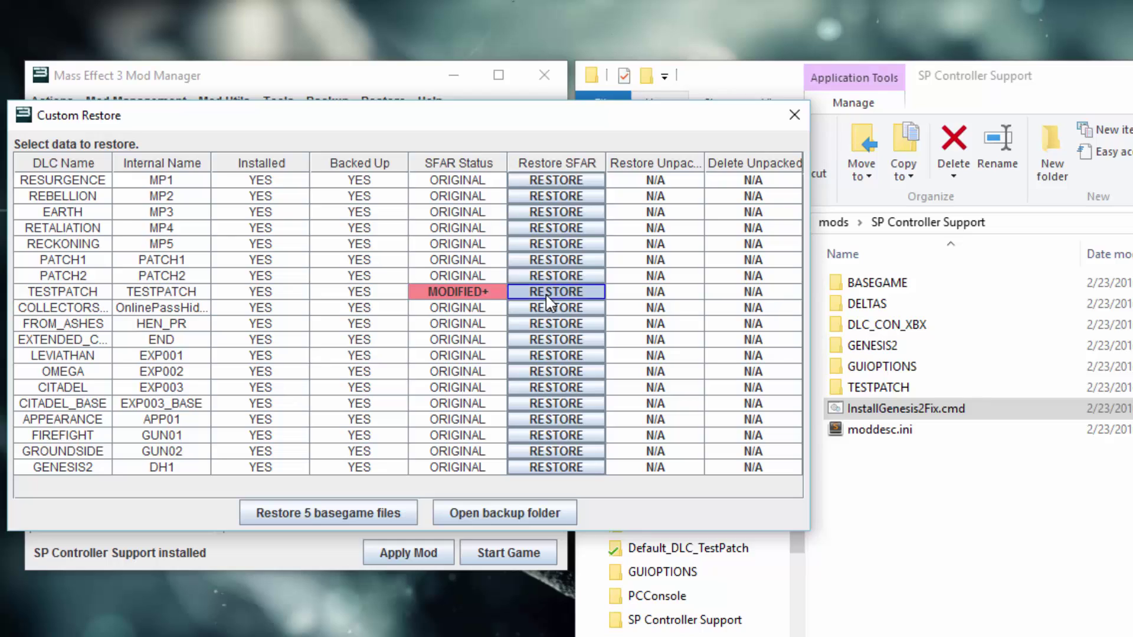
{"action": "left_click", "coordinate": [334, 513]}
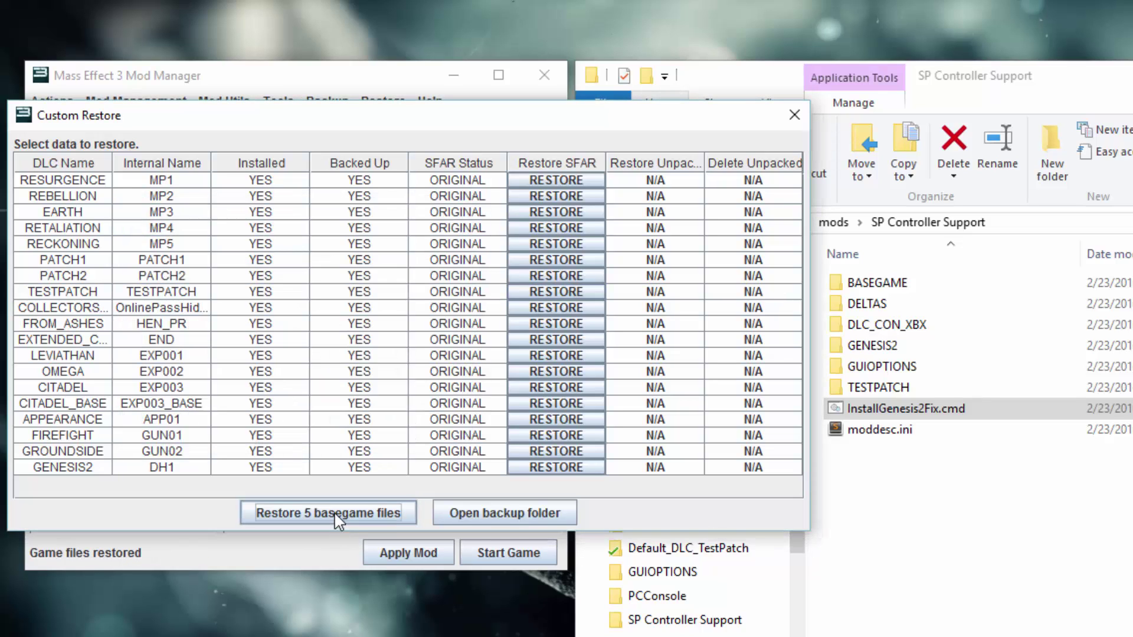
{"action": "left_click", "coordinate": [786, 117]}
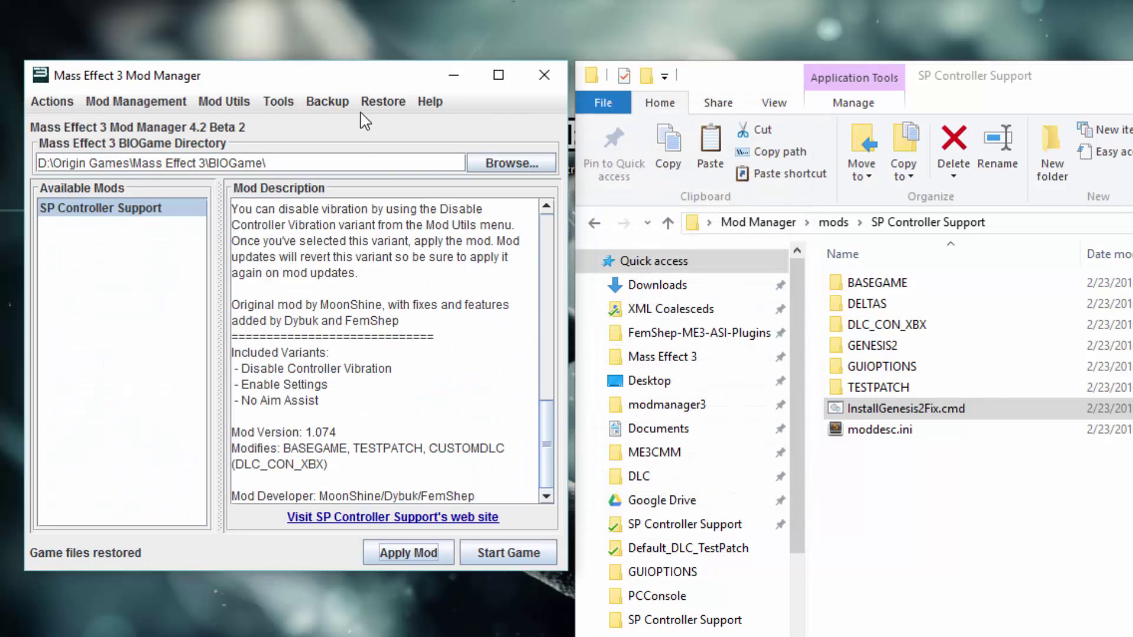
{"action": "left_click", "coordinate": [383, 102]}
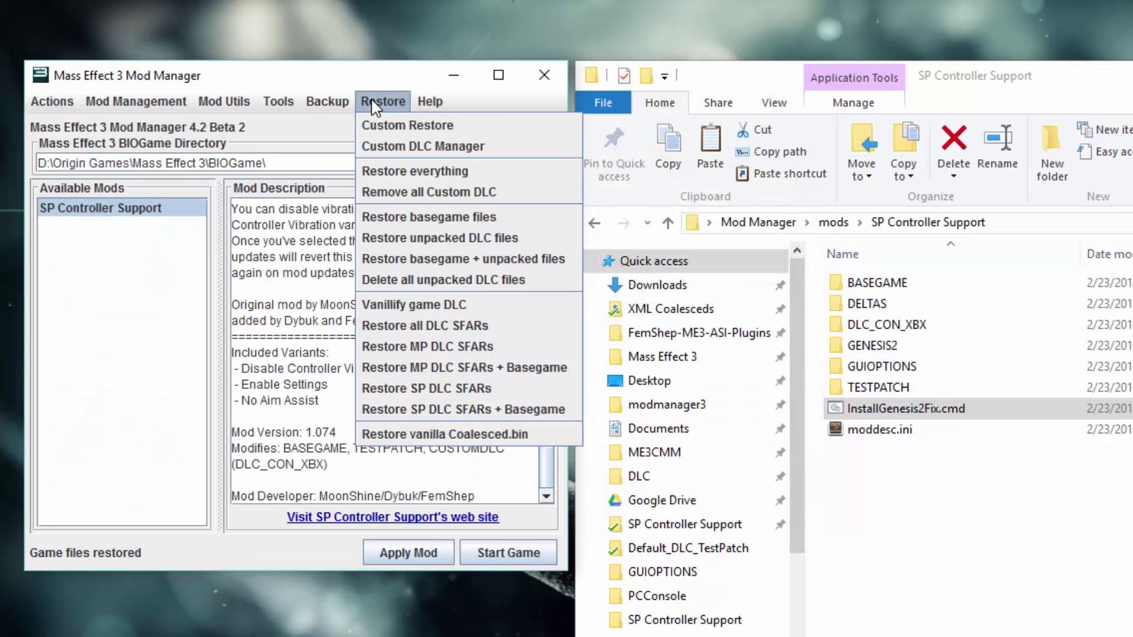
Delete the DLC_CON_XBX custom DLC in the Custom DLC Manager, then reapply SP Controller Support
{"action": "left_click", "coordinate": [383, 147]}
{"action": "left_click", "coordinate": [65, 162]}
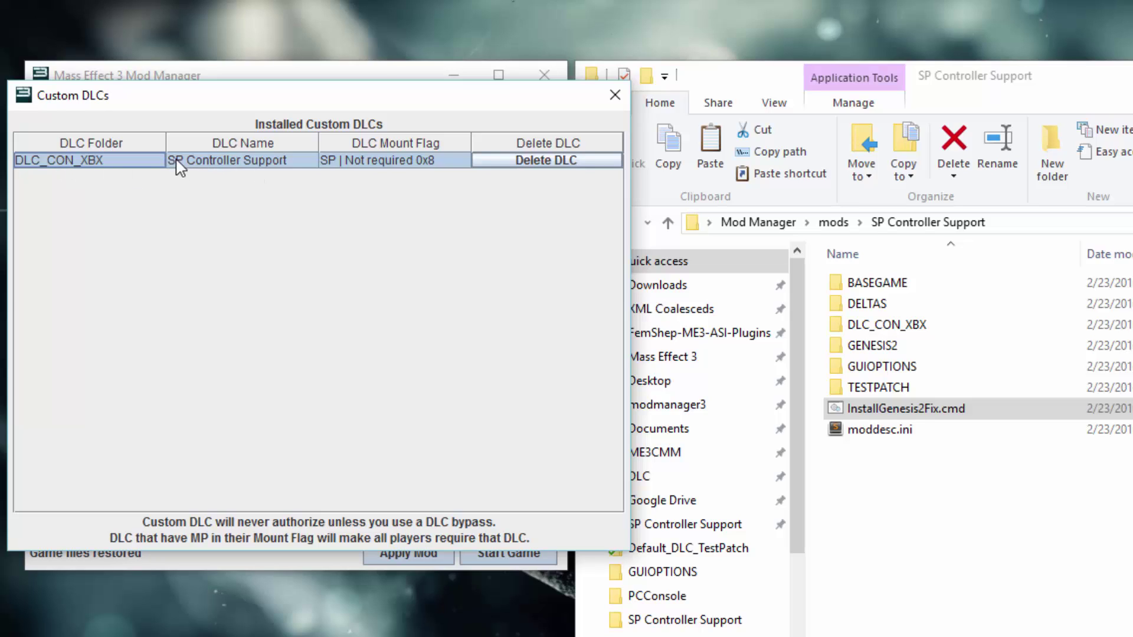
{"action": "left_click", "coordinate": [523, 162]}
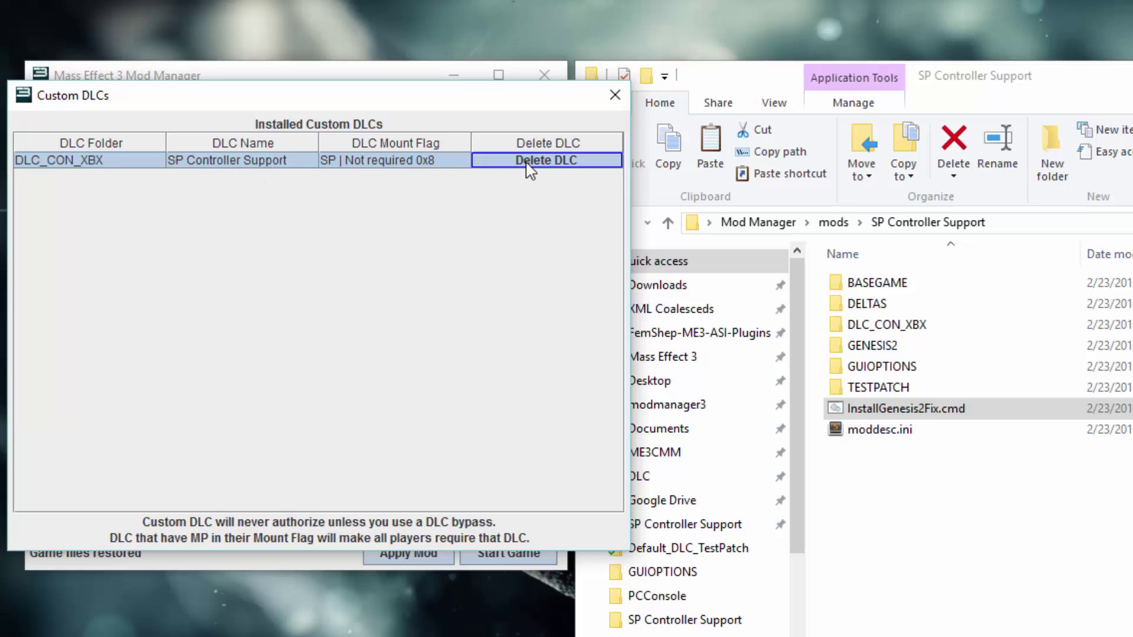
{"action": "left_click", "coordinate": [615, 95]}
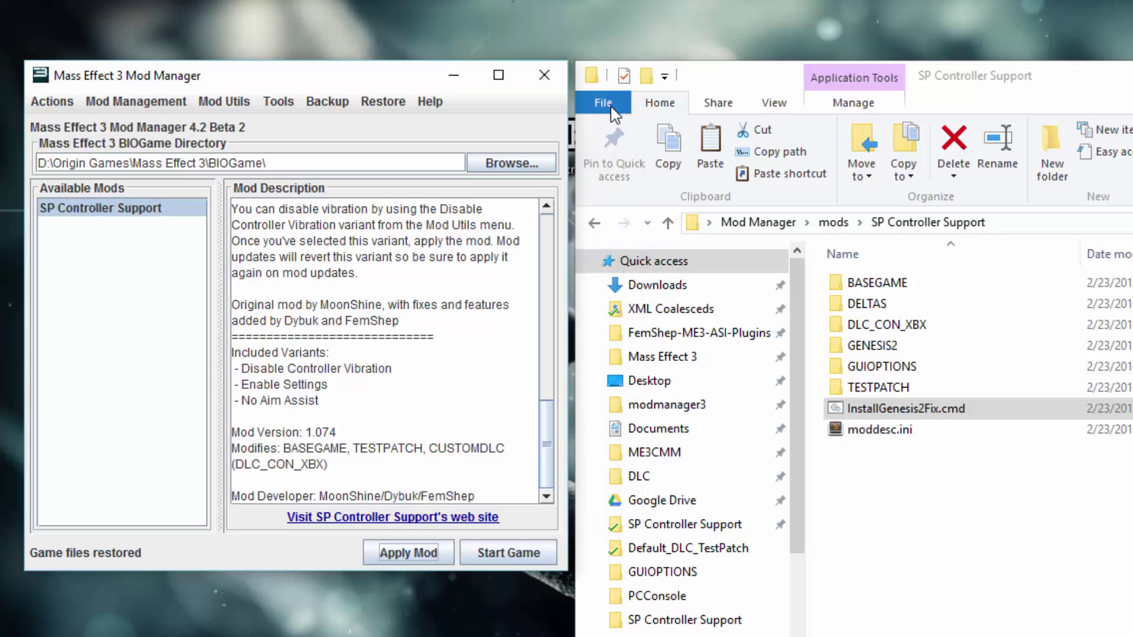
{"action": "left_click", "coordinate": [403, 556]}
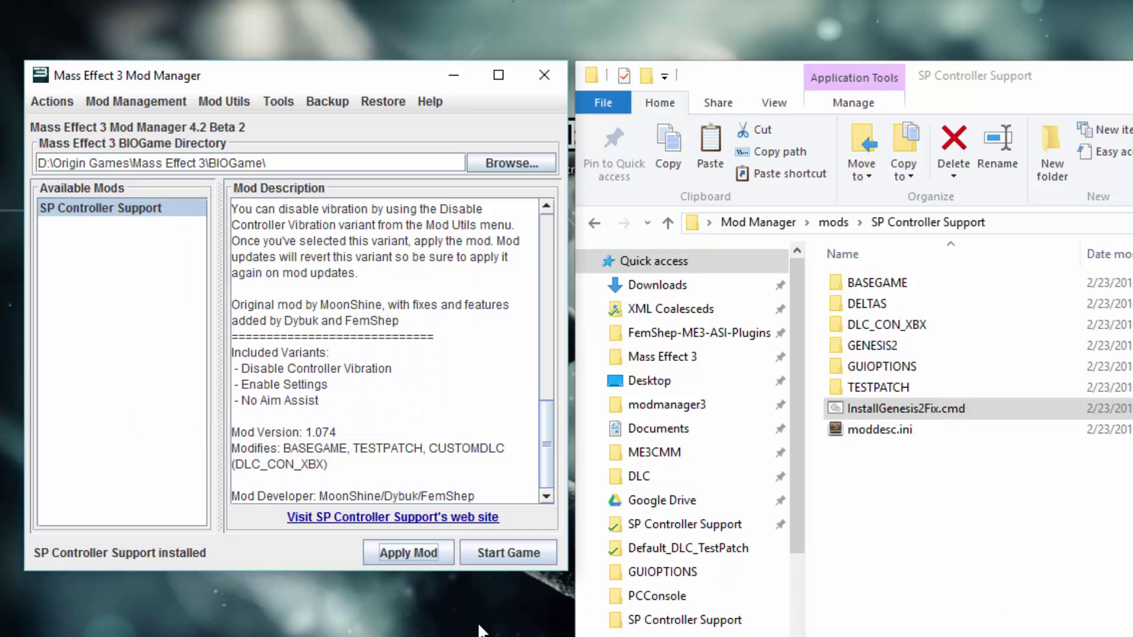
Start Mass Effect 3 with SP Controller Support installed and wait for its main menu
{"action": "left_click", "coordinate": [509, 553]}
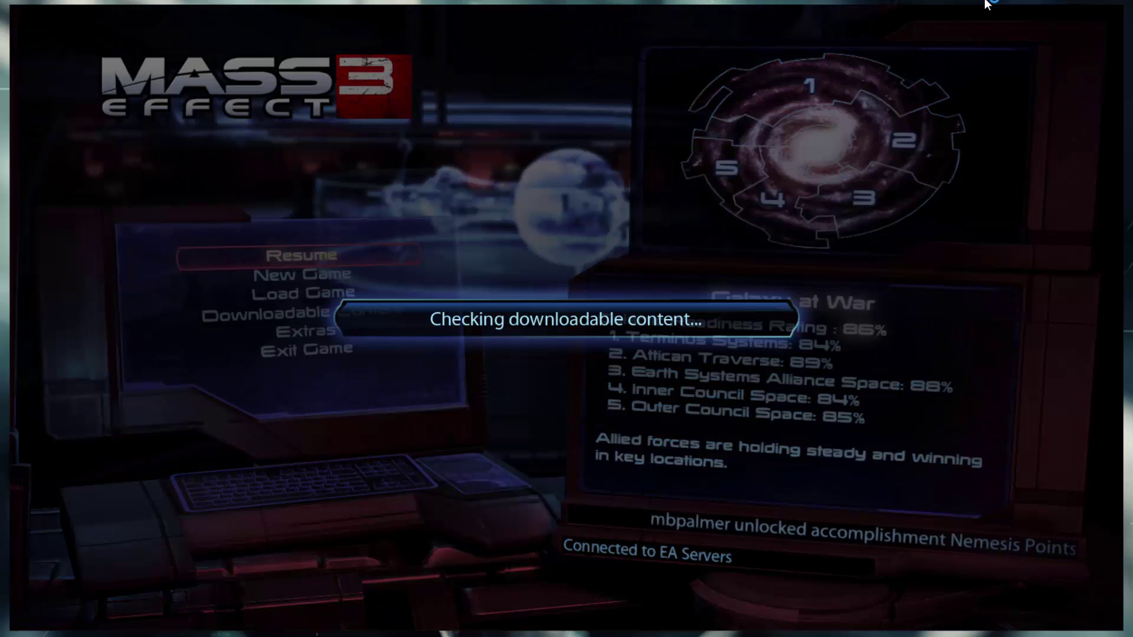
With the arrow keys, go to Extras, then Options, and select Xbox 360 Controller
{"action": "key", "text": "Down"}
{"action": "key", "text": "Down"}
{"action": "key", "text": "Down"}
{"action": "key", "text": "Down"}
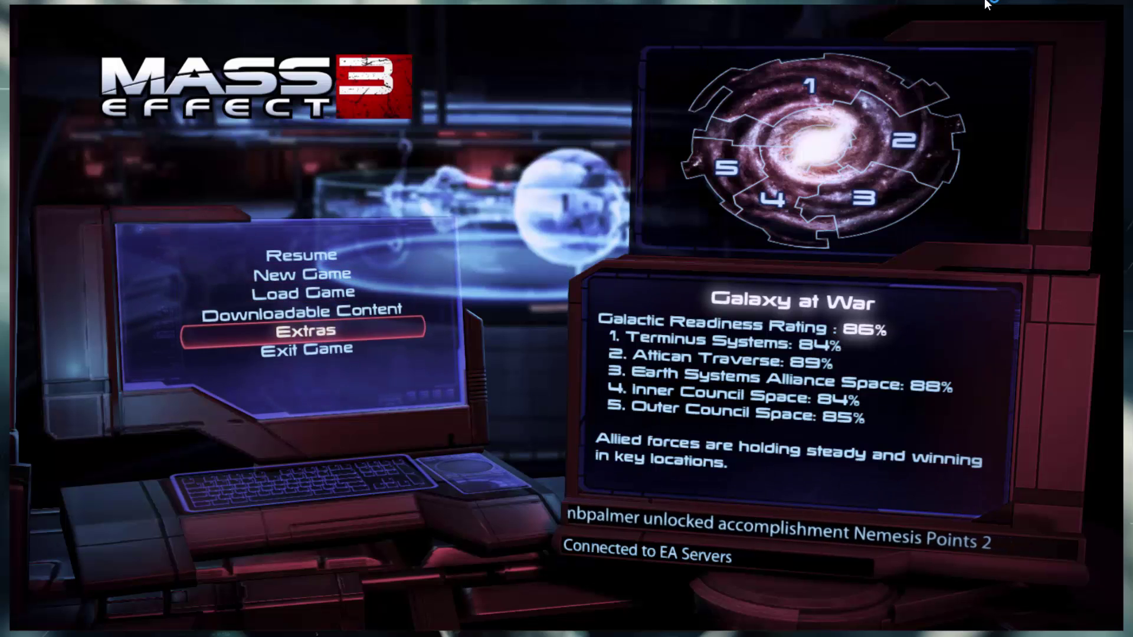
{"action": "key", "text": "Up"}
{"action": "key", "text": "Up"}
{"action": "key", "text": "Down"}
{"action": "key", "text": "Up"}
{"action": "key", "text": "Up"}
{"action": "key", "text": "Down"}
{"action": "key", "text": "Down"}
{"action": "key", "text": "Down"}
{"action": "key", "text": "Return"}
{"action": "key", "text": "Down"}
{"action": "key", "text": "Down"}
{"action": "key", "text": "Up"}
{"action": "key", "text": "Return"}
{"action": "key", "text": "Down"}
{"action": "key", "text": "Down"}
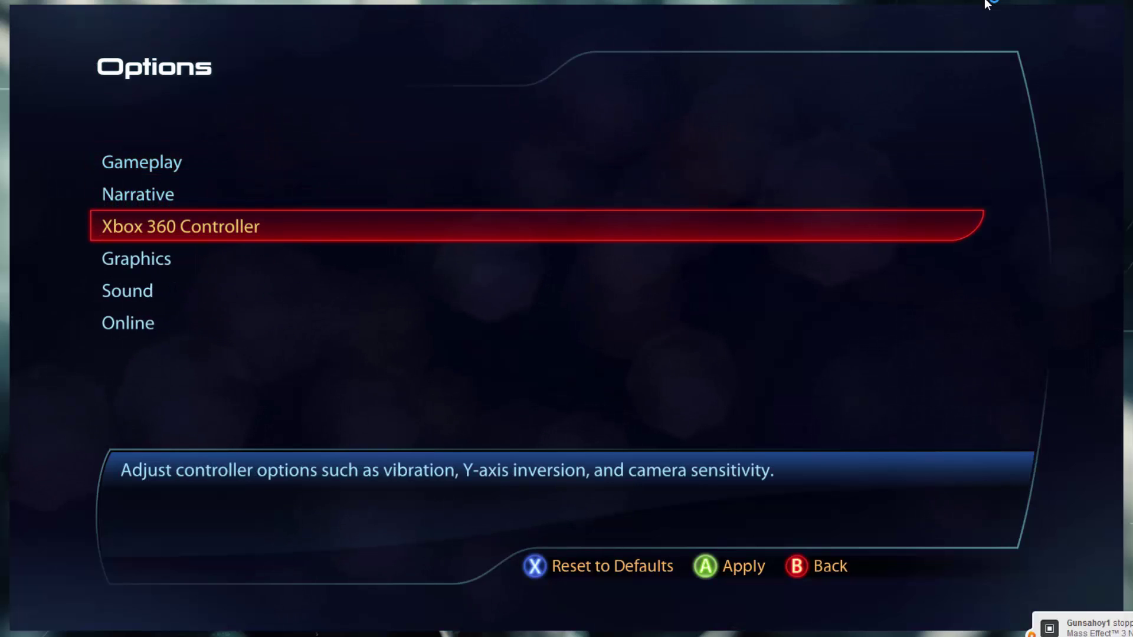